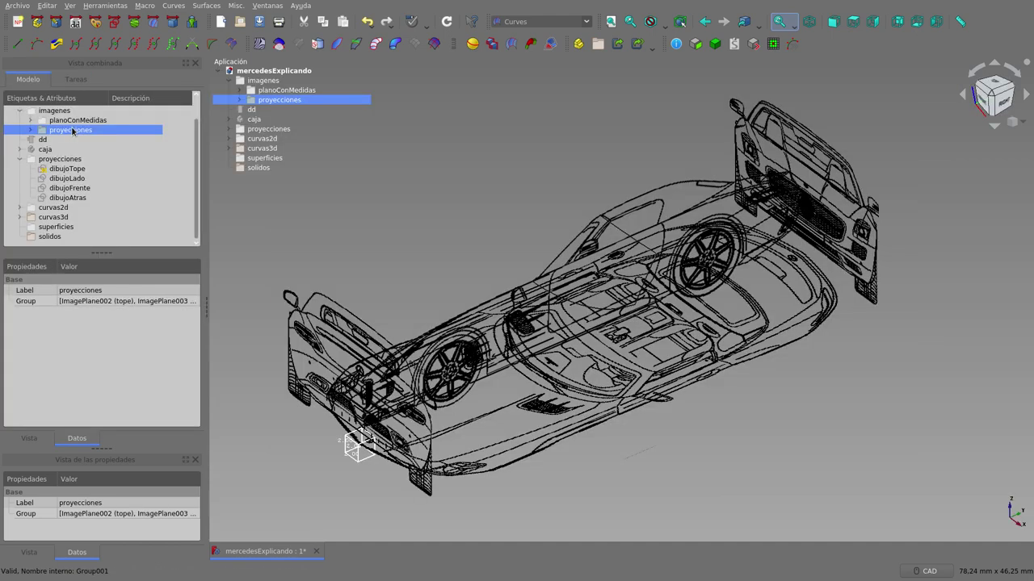
Step: Orbit the car blueprint model to view it from the side and from above
mouse_move(549, 337)
middle_down()
mouse_move(487, 263)
mouse_move(395, 220)
mouse_move(500, 259)
mouse_move(480, 298)
mouse_move(489, 271)
middle_up()
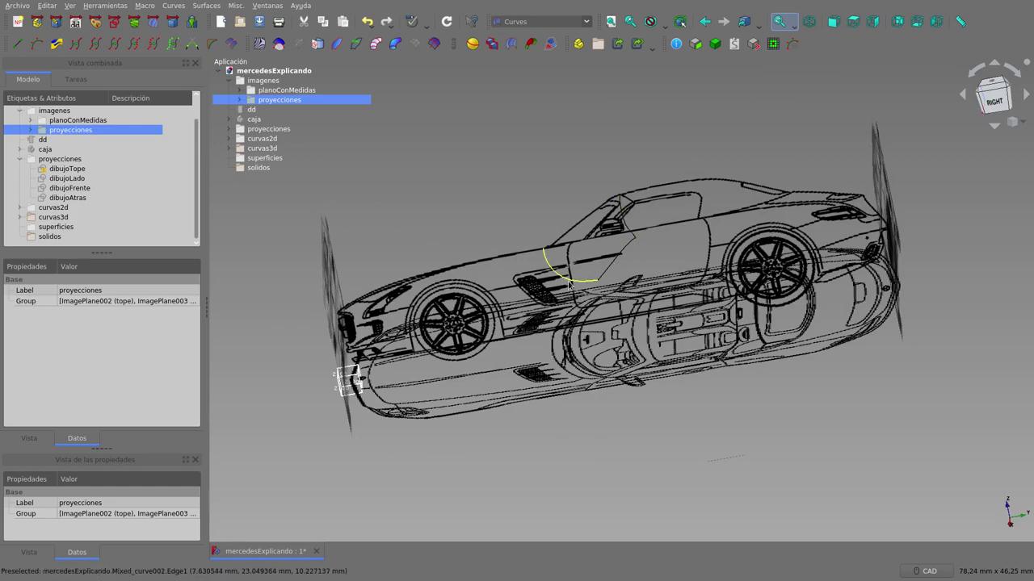
mouse_move(625, 259)
middle_down()
mouse_move(747, 362)
mouse_move(609, 300)
middle_up()
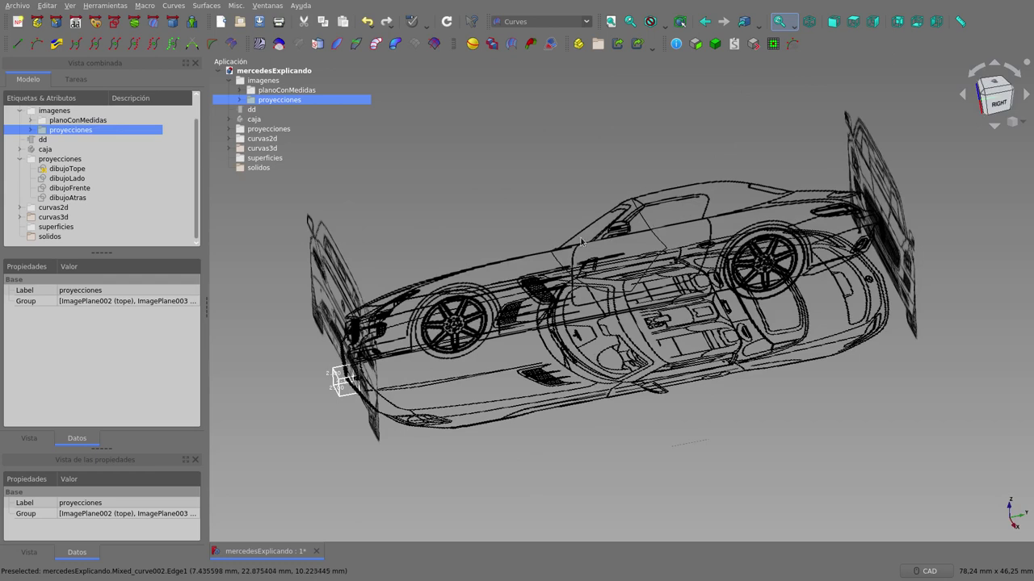
mouse_move(604, 237)
middle_down()
mouse_move(612, 268)
mouse_move(565, 307)
middle_up()
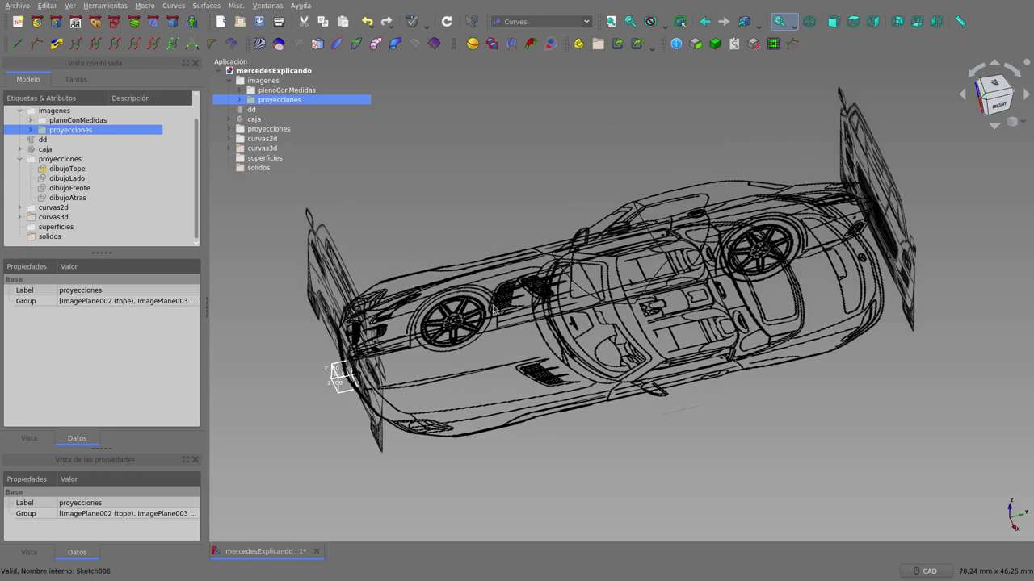
key(space)
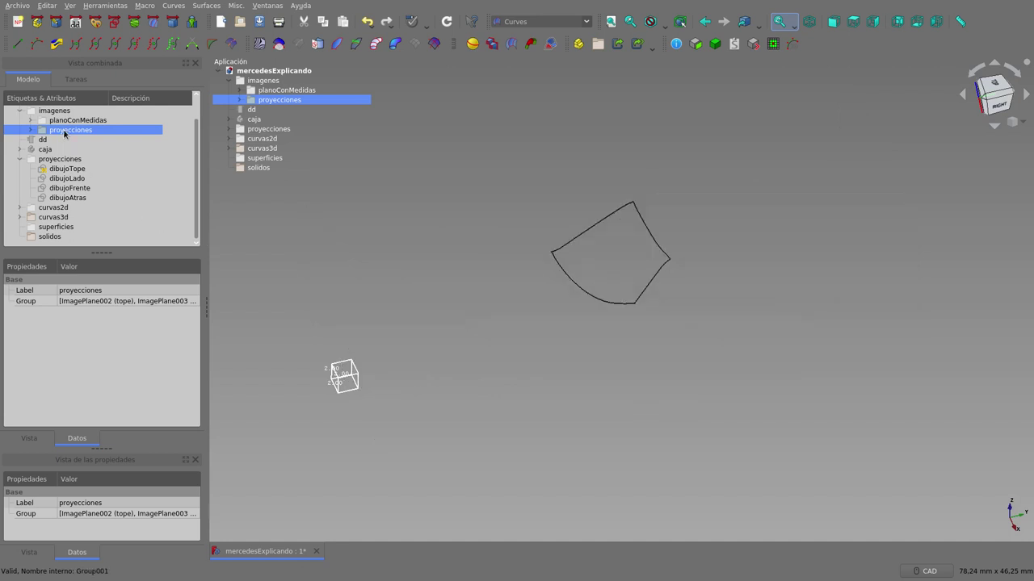
mouse_move(553, 404)
middle_down()
mouse_move(644, 385)
mouse_move(657, 334)
mouse_move(650, 364)
middle_up()
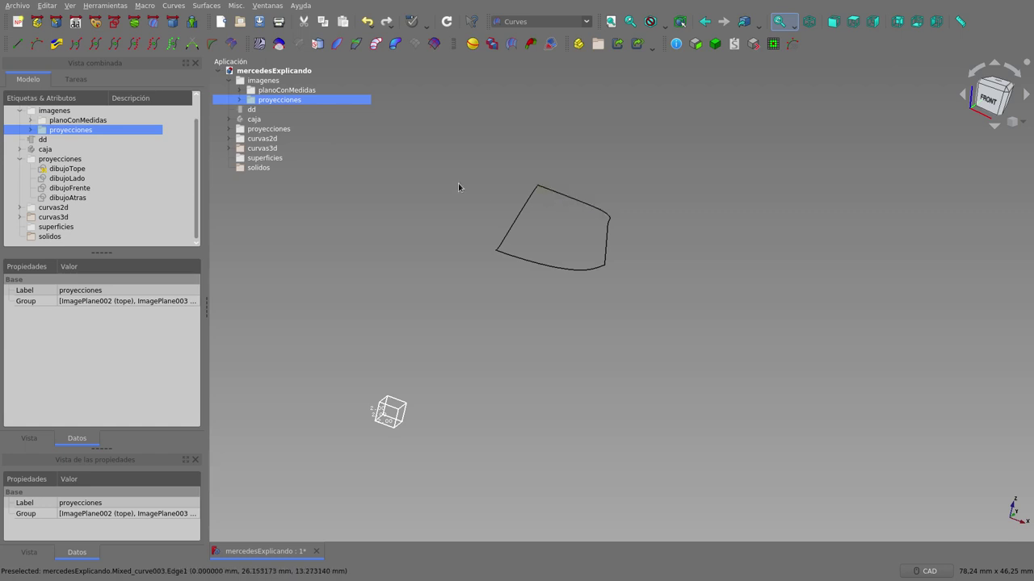
Step: Switch to the Part workbench, expand curvas3d and select the top curve Mixed_curve
click(173, 27)
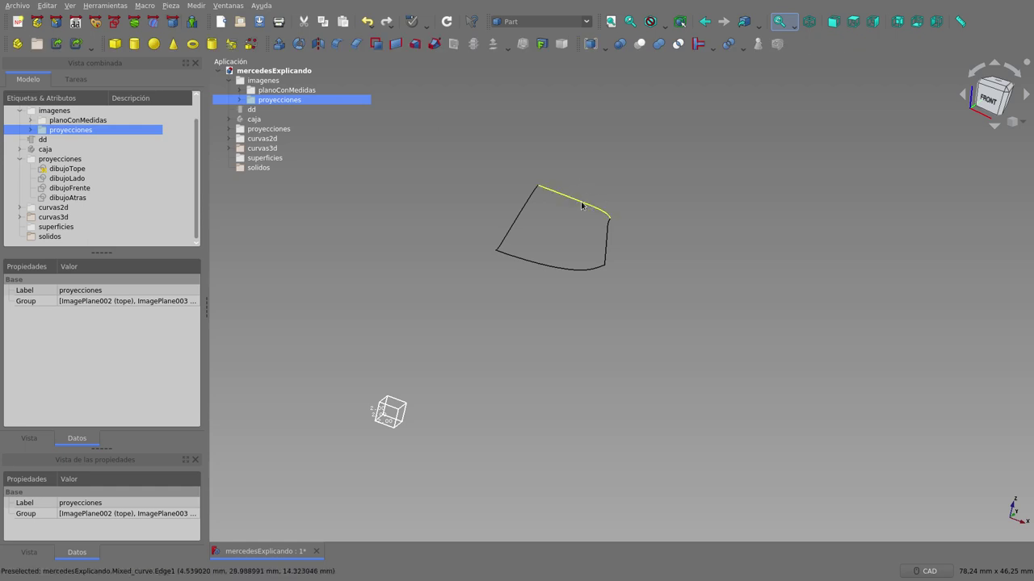
click(230, 150)
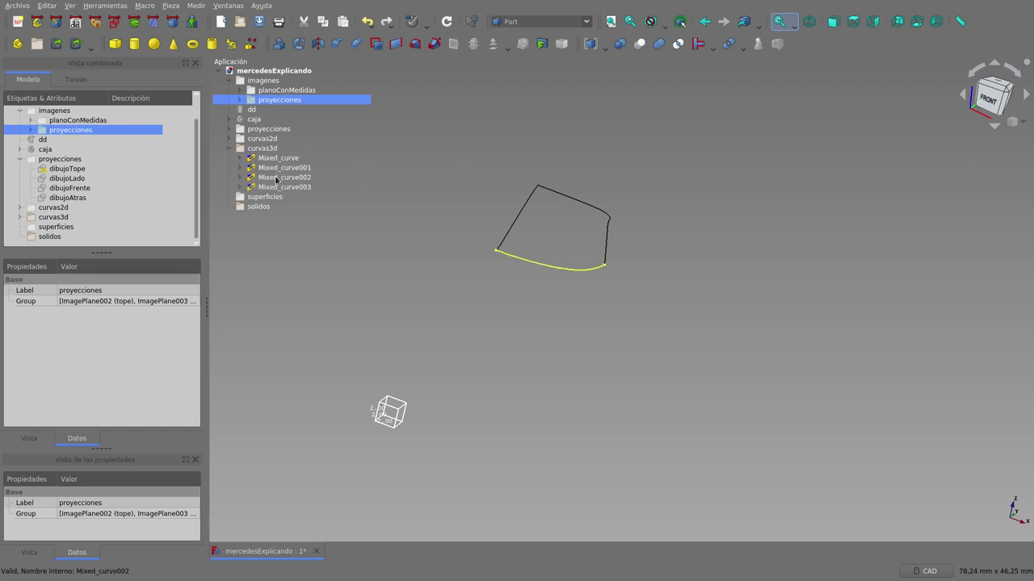
click(563, 197)
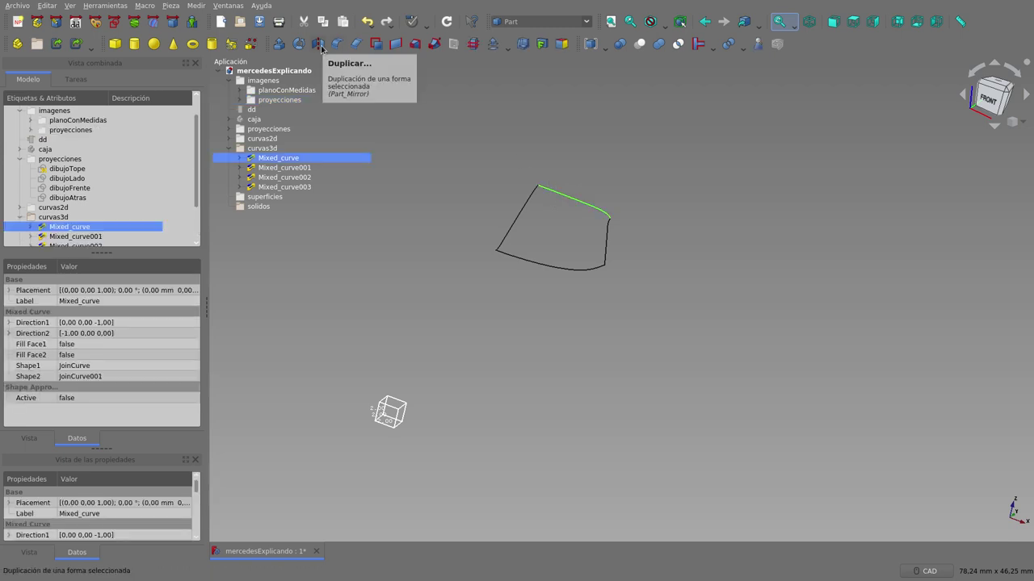
Step: Mirror the top curve Mixed_curve across the YZ plane
click(319, 45)
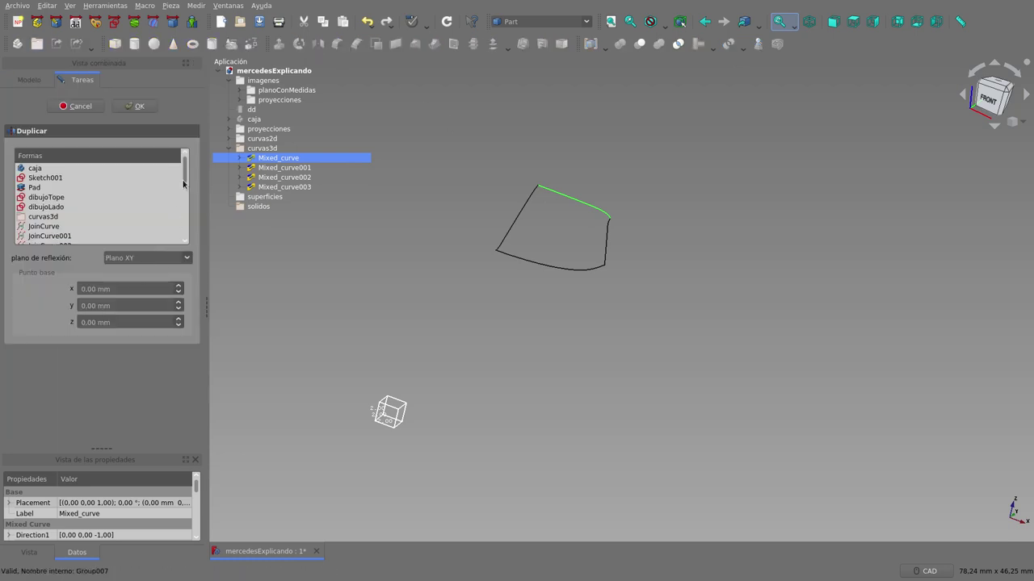
click(188, 259)
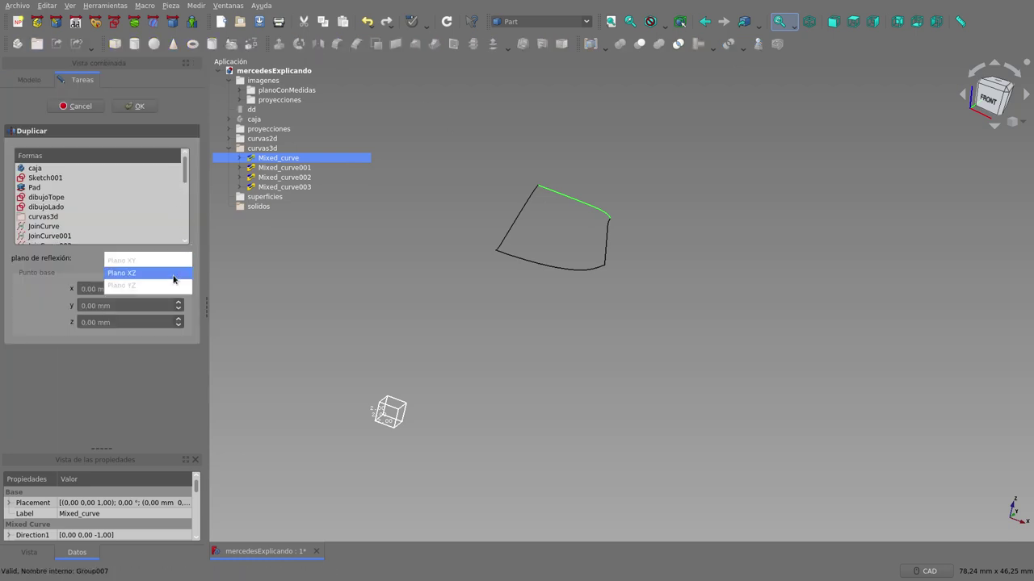
click(172, 289)
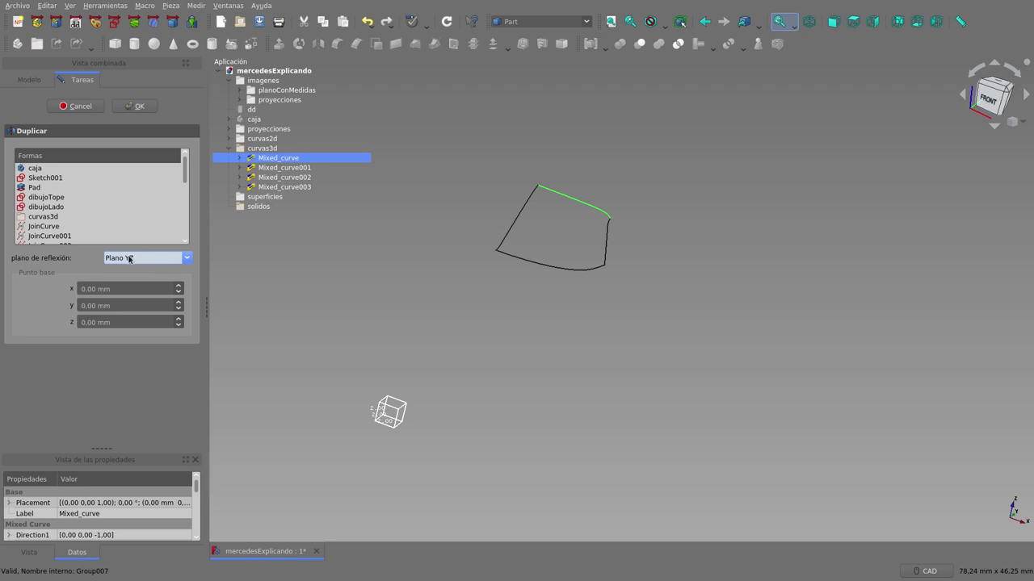
click(134, 106)
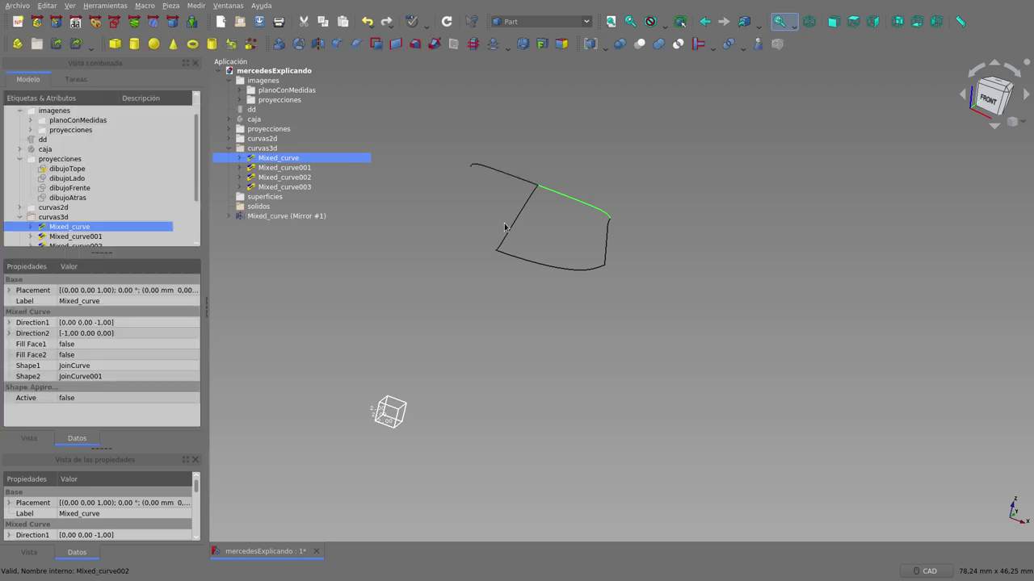
Step: Mirror the bottom curve Mixed_curve002 across the YZ plane
click(549, 270)
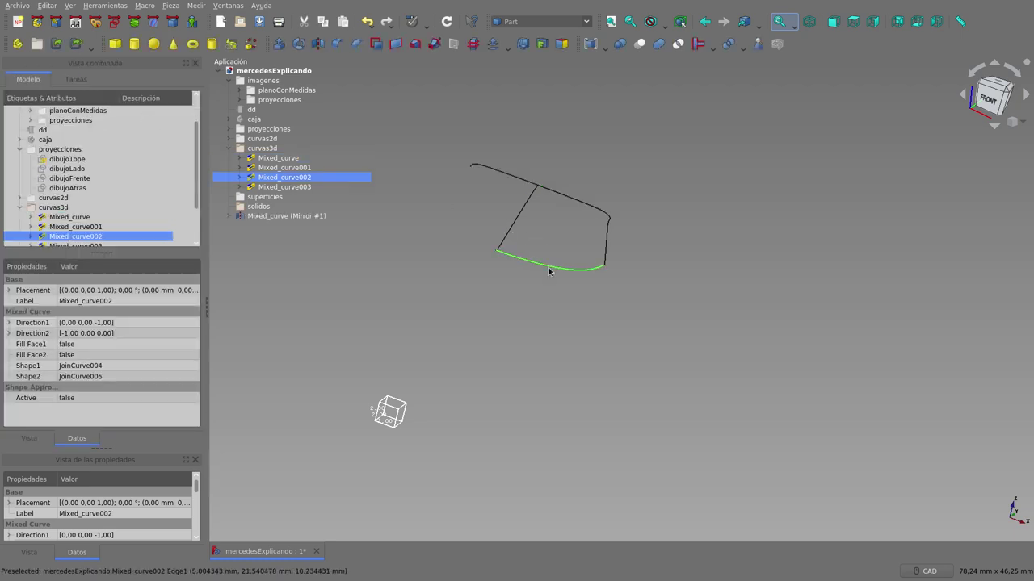
click(317, 45)
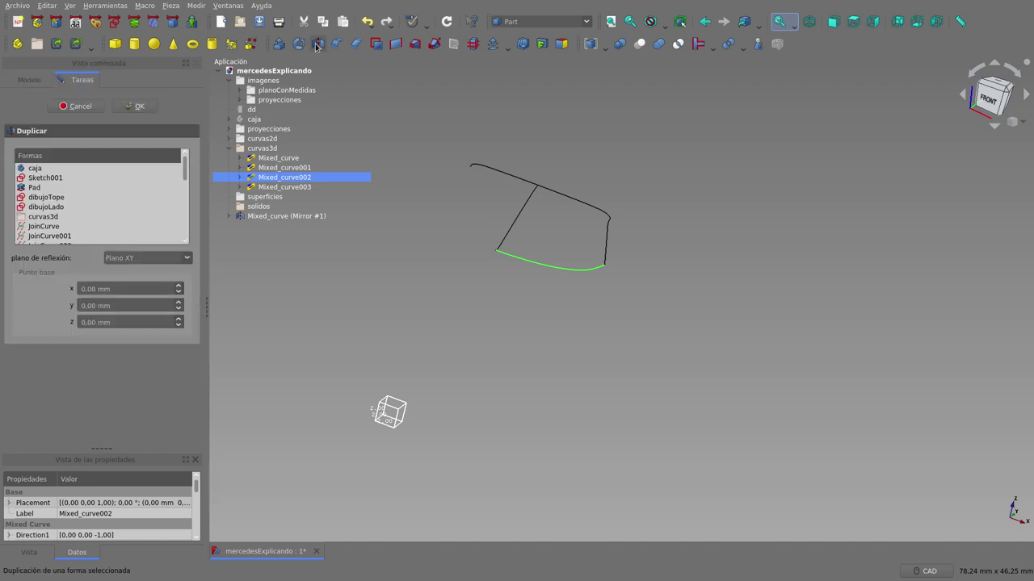
click(178, 258)
click(176, 288)
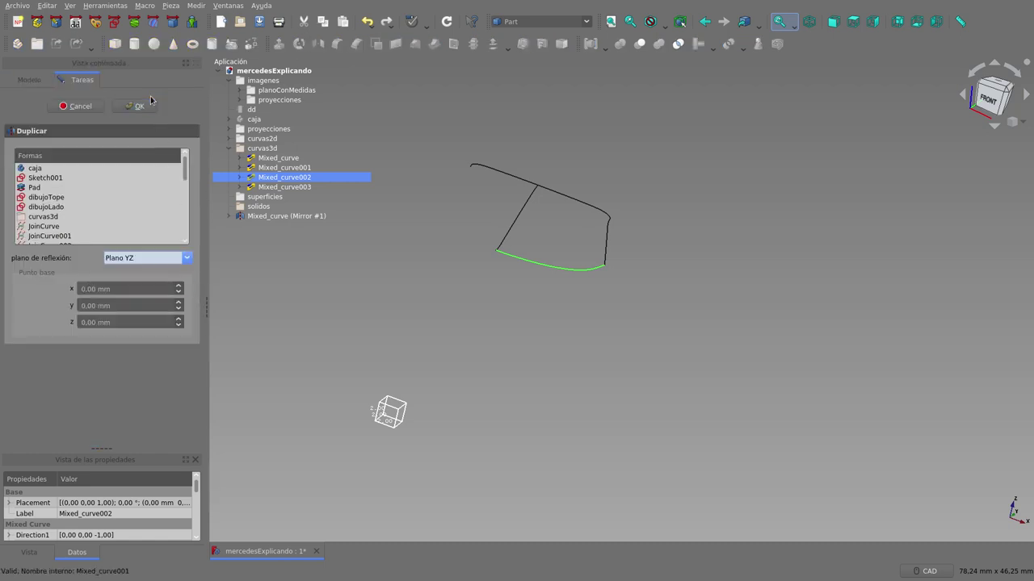
click(144, 106)
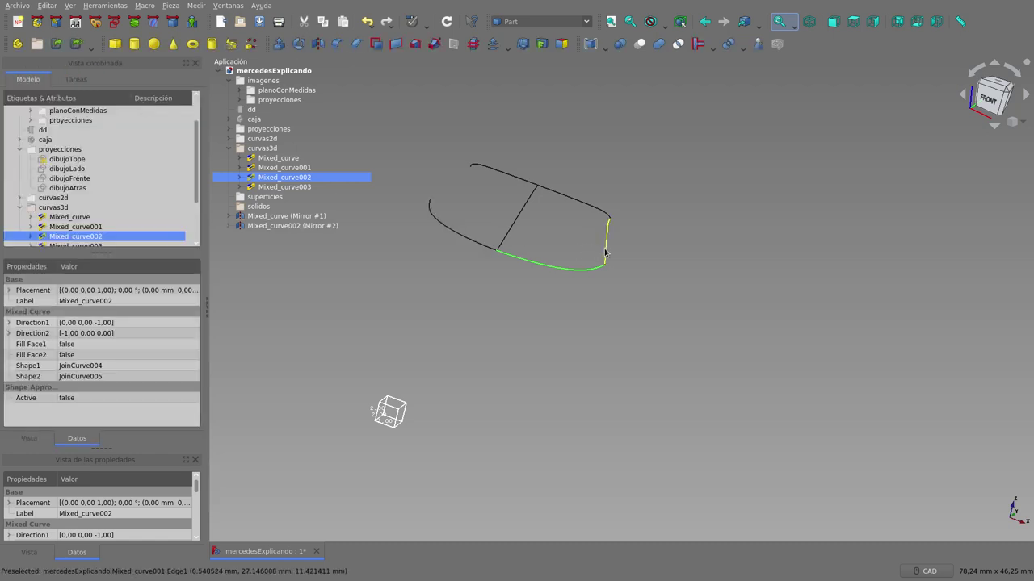
Step: Mirror the right-side curve Mixed_curve001 across the YZ plane
click(605, 253)
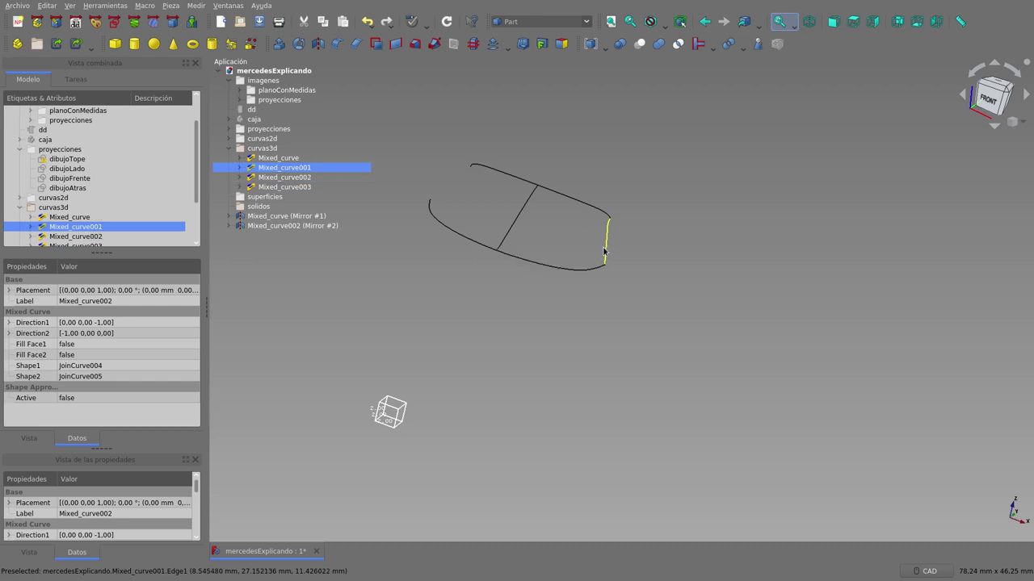
click(315, 47)
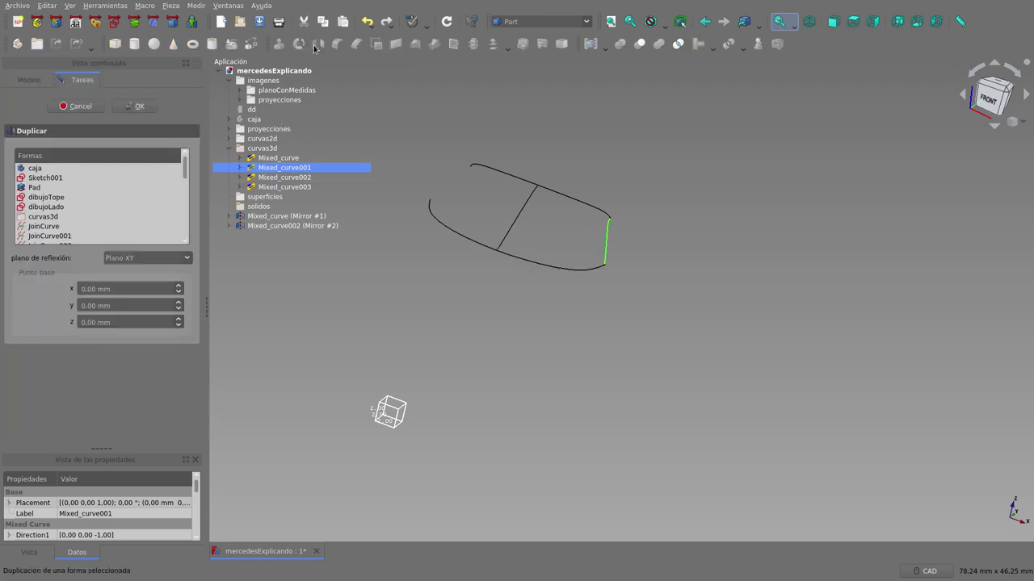
click(184, 259)
click(175, 284)
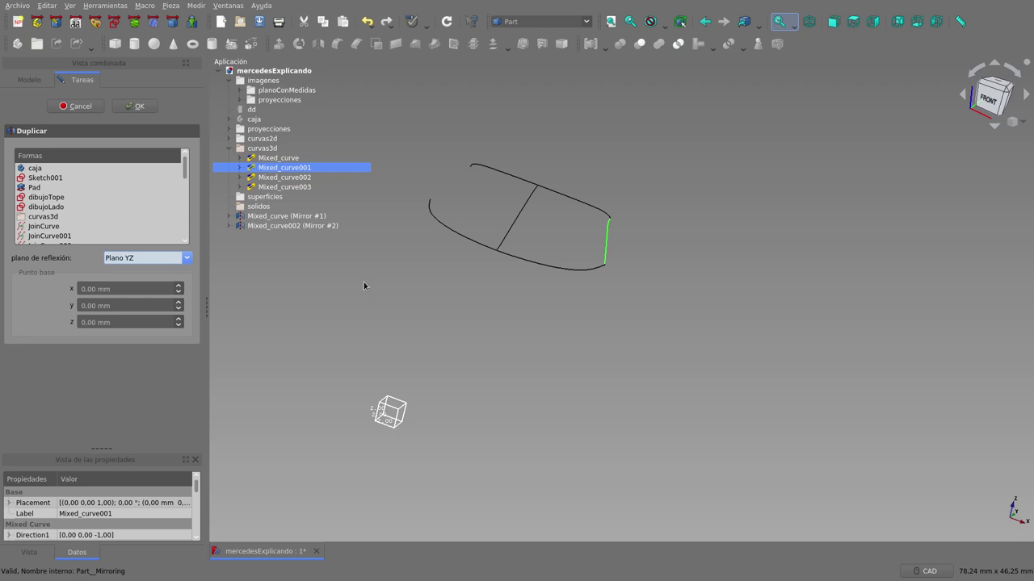
click(134, 106)
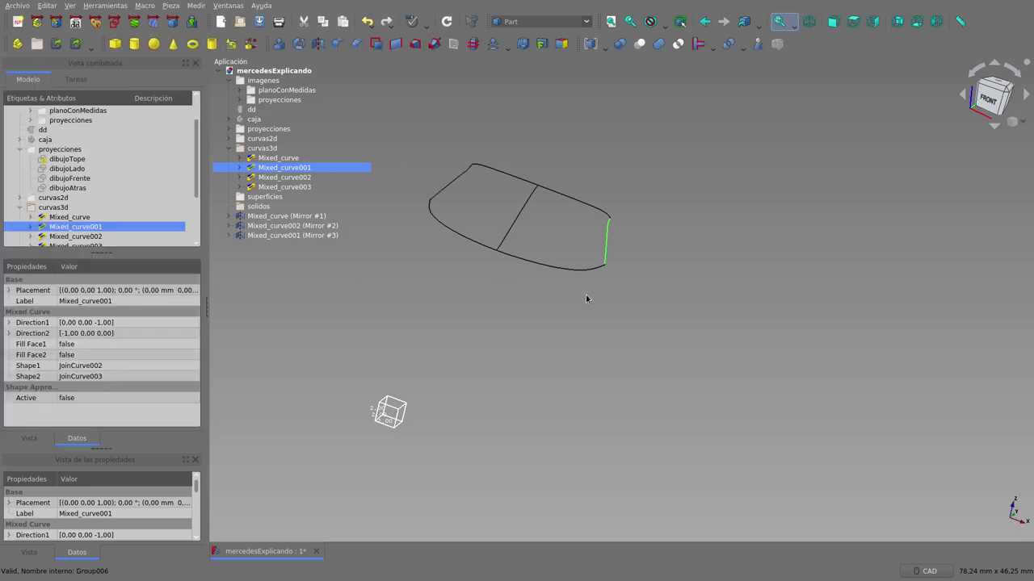
Step: Show the proyecciones drawings again, then hide only the rear image atras
mouse_move(590, 303)
middle_down()
mouse_move(472, 294)
mouse_move(469, 282)
middle_up()
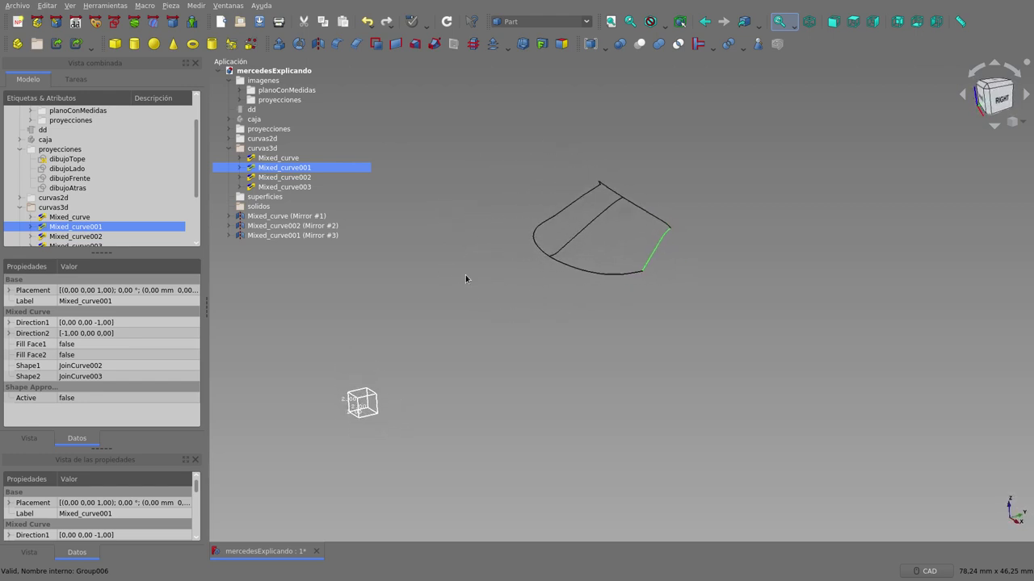
click(281, 100)
key(space)
mouse_move(630, 306)
middle_down()
mouse_move(730, 342)
mouse_move(360, 128)
middle_up()
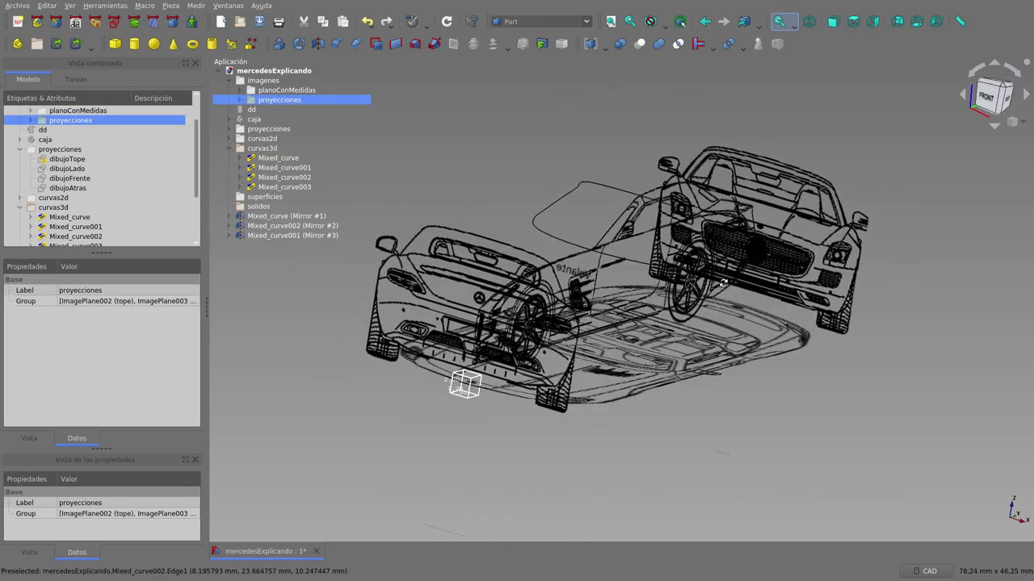
click(240, 100)
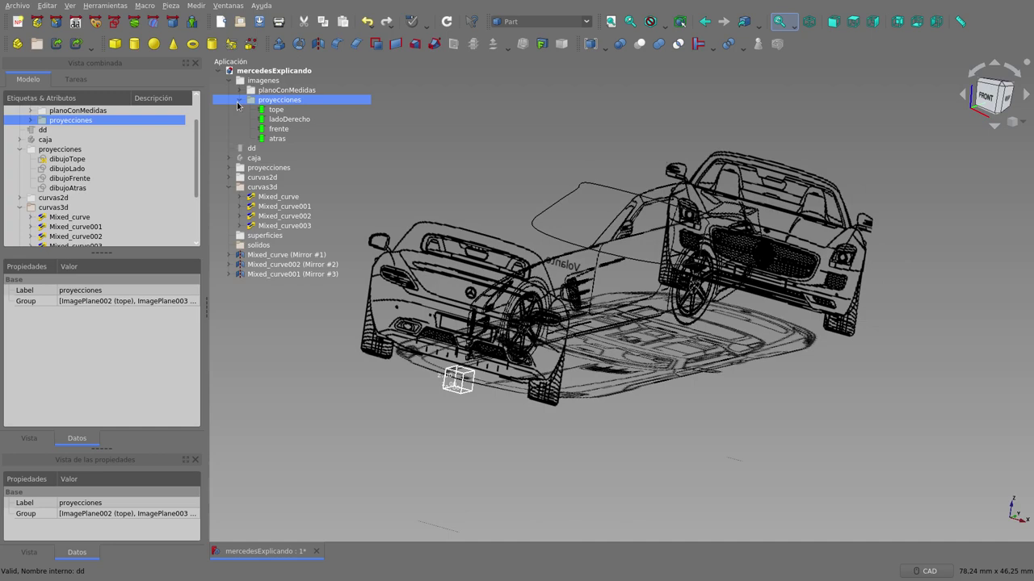
click(275, 140)
key(space)
Step: Hide the whole proyecciones group so only the curve outline remains
middle_drag(477, 252, 414, 233)
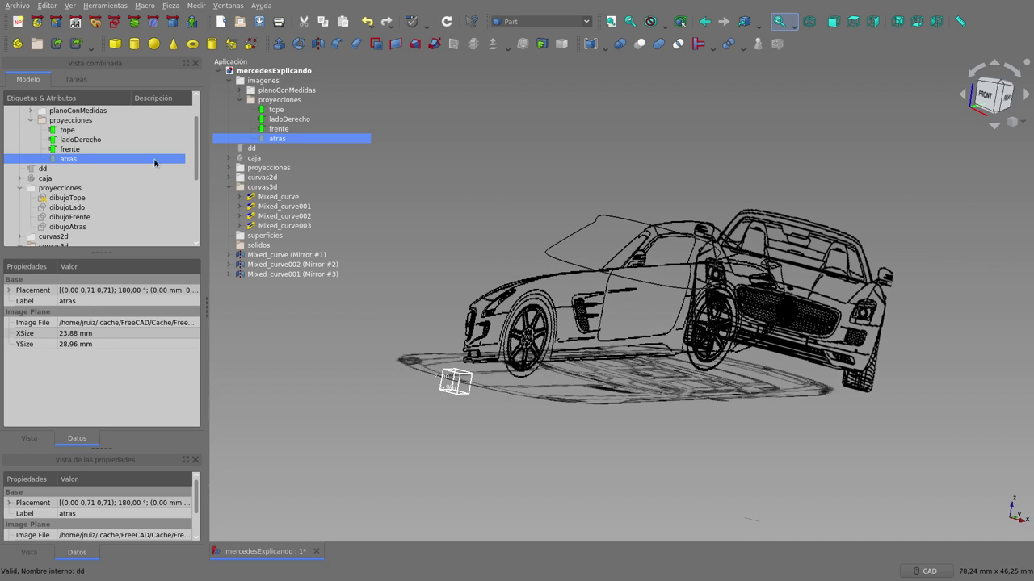
click(84, 115)
key(space)
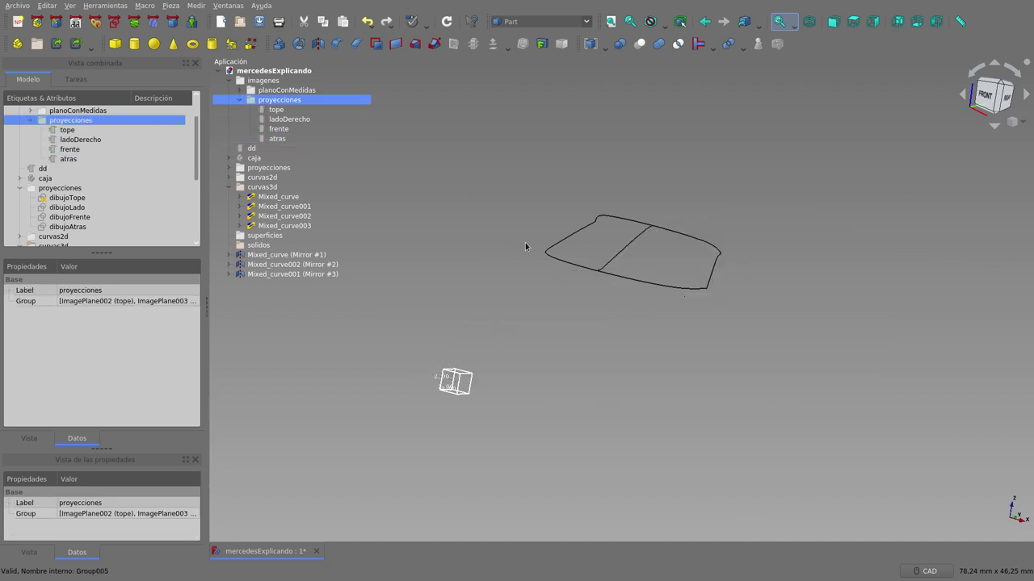
middle_drag(559, 266, 533, 255)
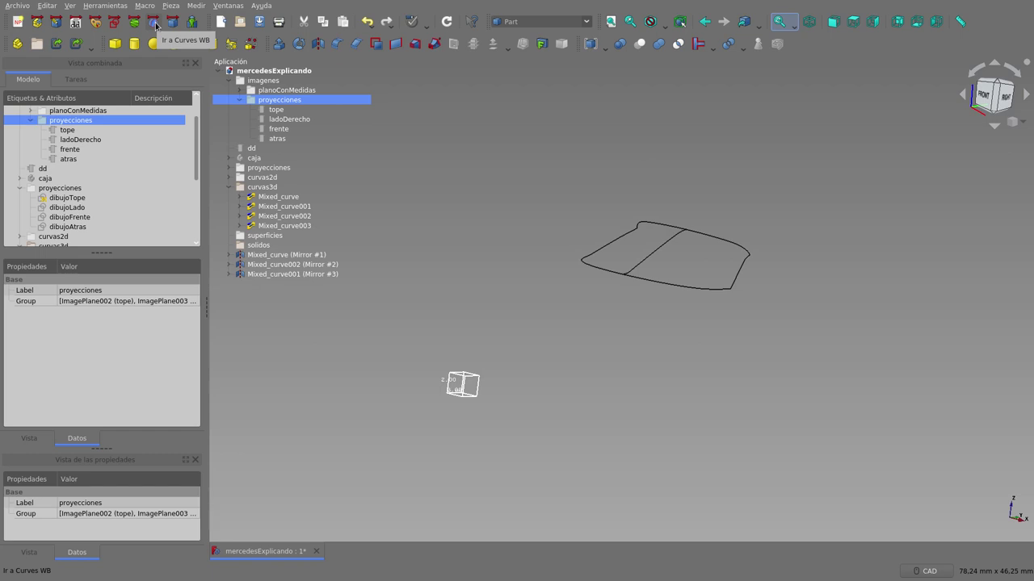
Step: In the Curves workbench, join Mixed_curve and its mirror into JoinCurve008
click(154, 23)
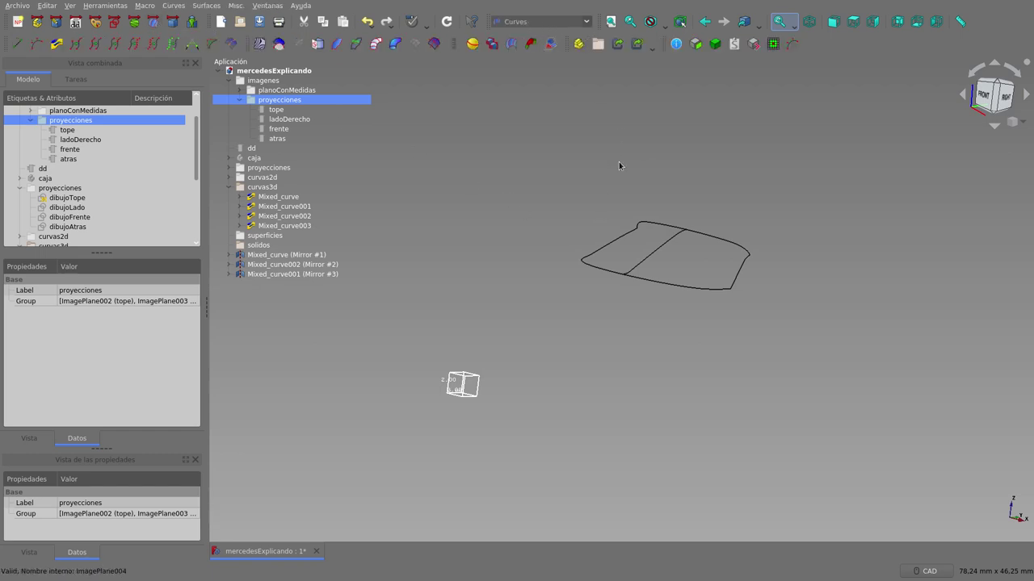
middle_drag(711, 203, 701, 209)
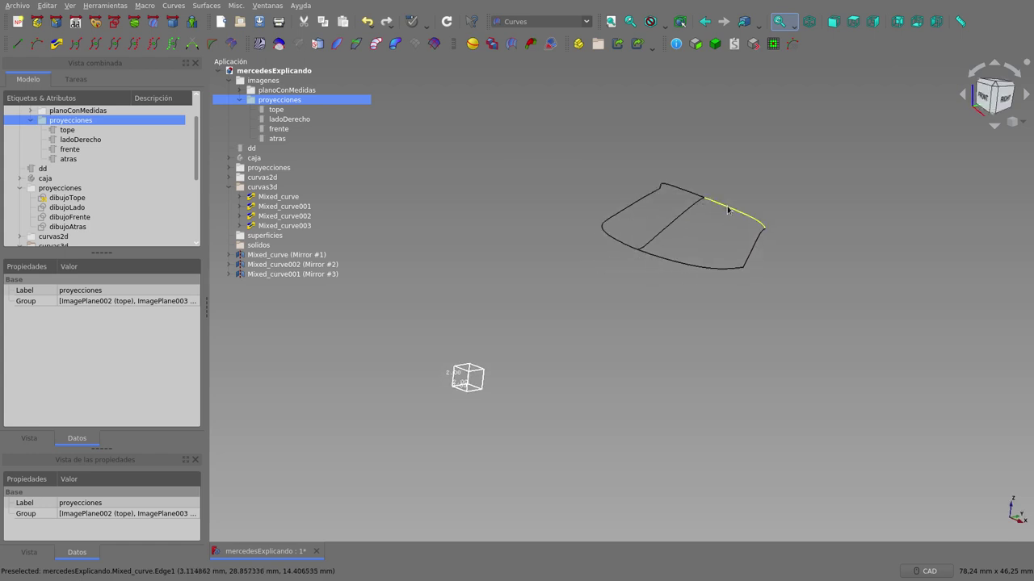
click(727, 210)
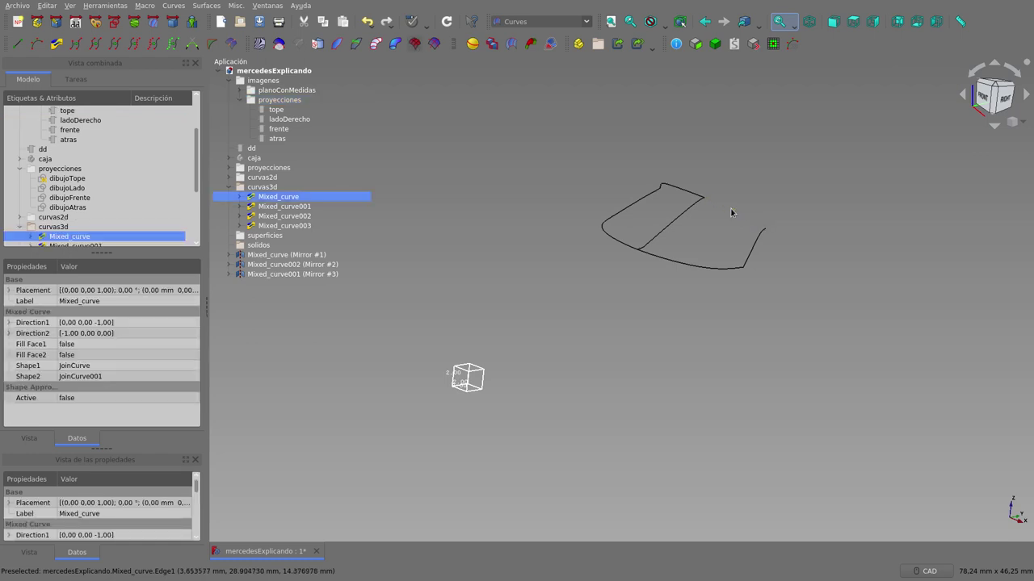
click(692, 196)
click(741, 203)
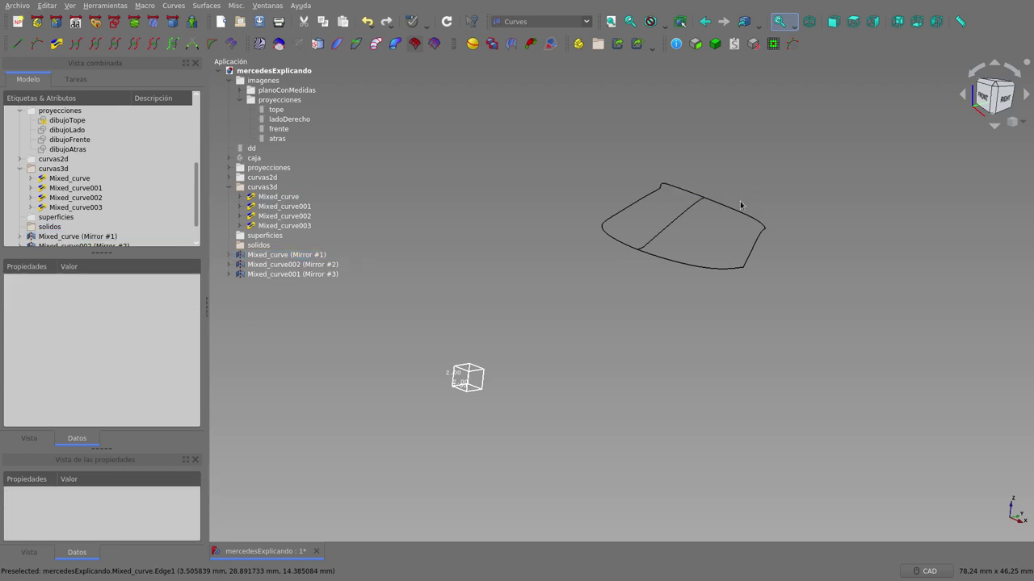
click(735, 214)
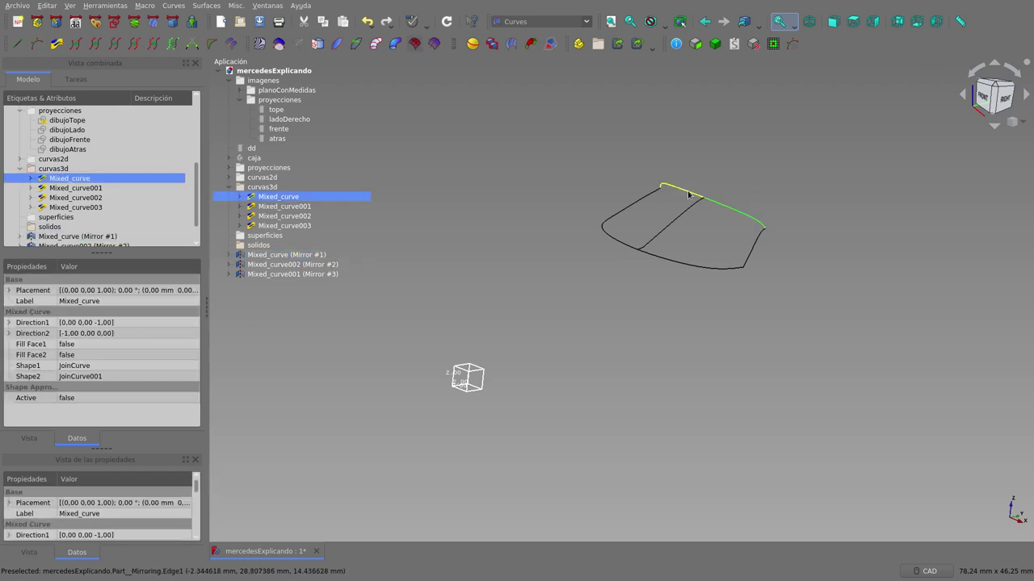
click(751, 176)
click(736, 213)
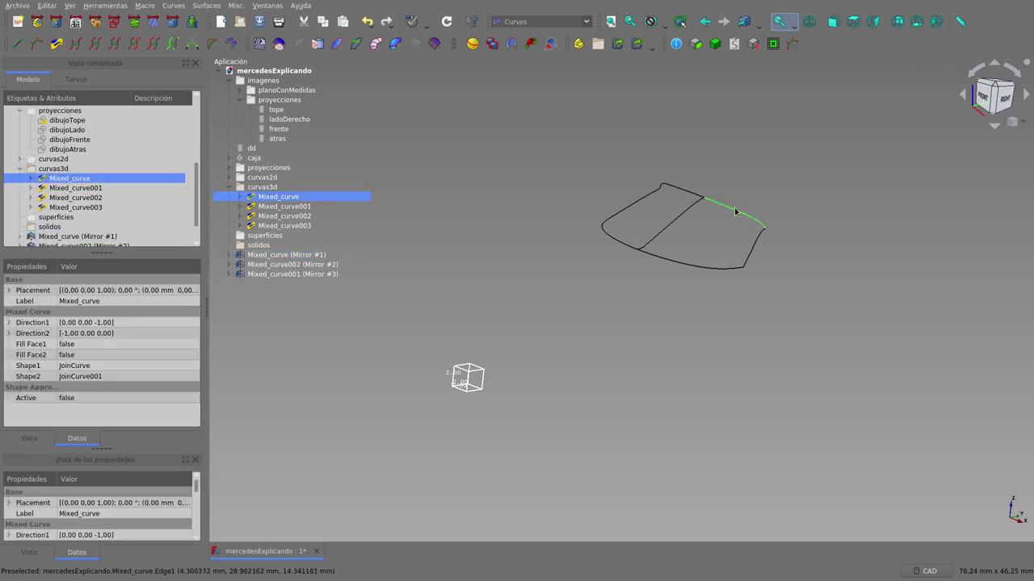
ctrl+click(690, 192)
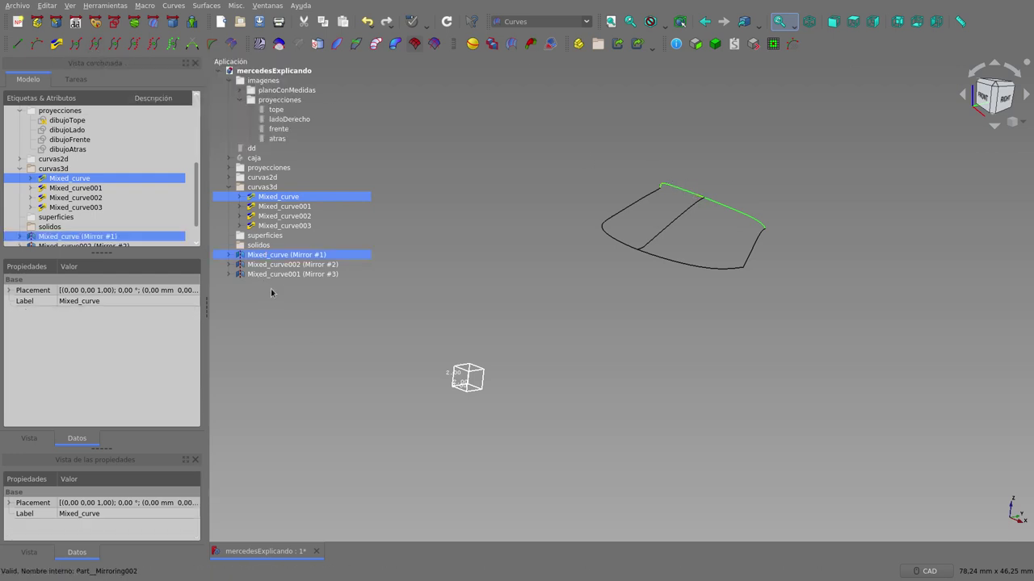
click(94, 46)
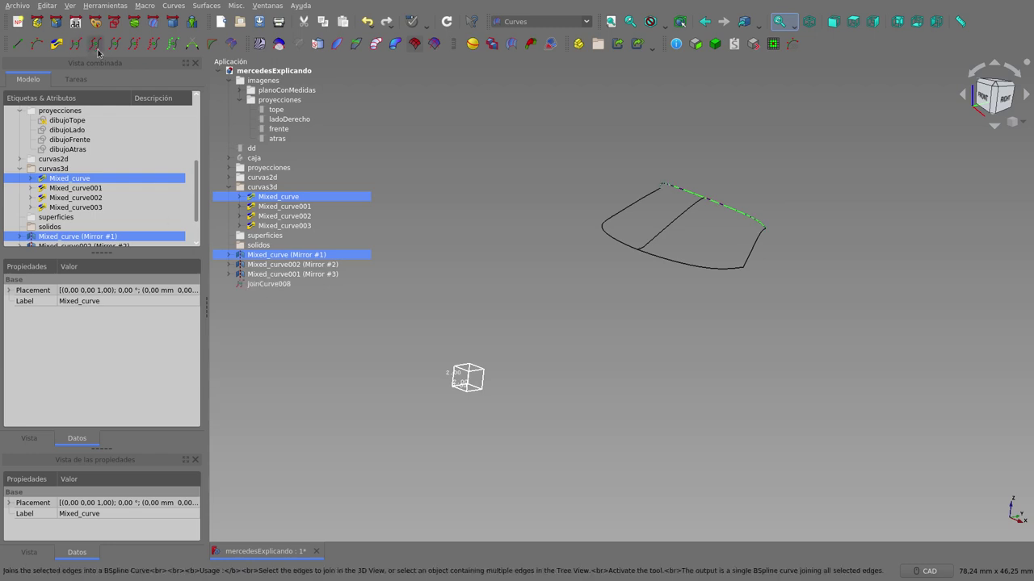
Step: Hide the original top half-curves, keeping JoinCurve008 visible
click(256, 286)
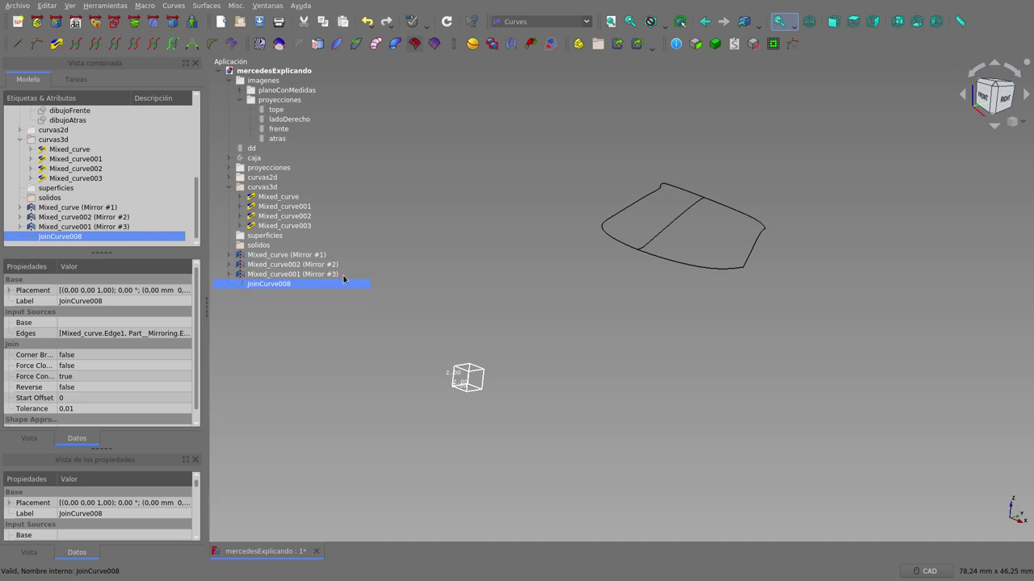
click(738, 213)
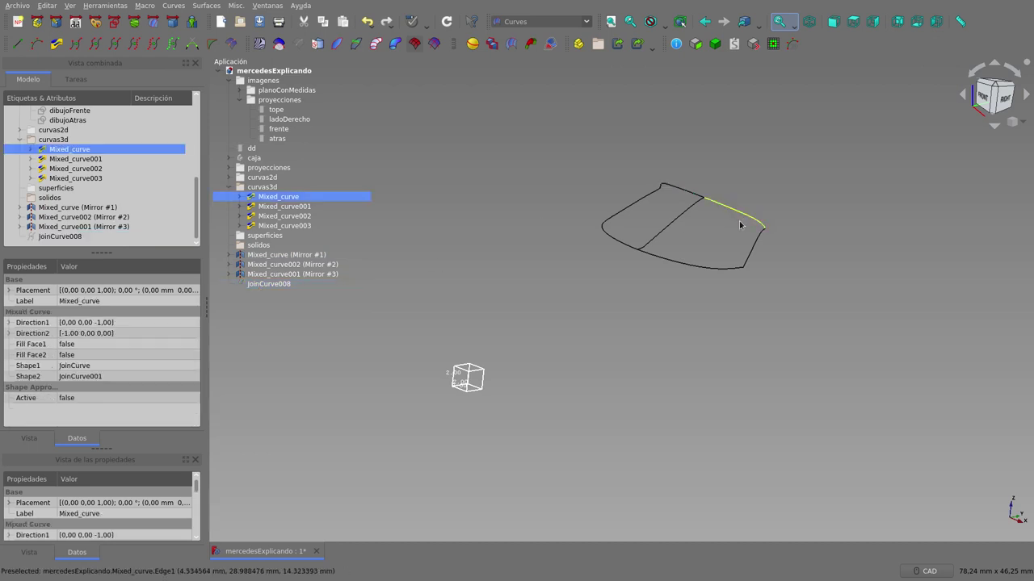
key(space)
click(686, 192)
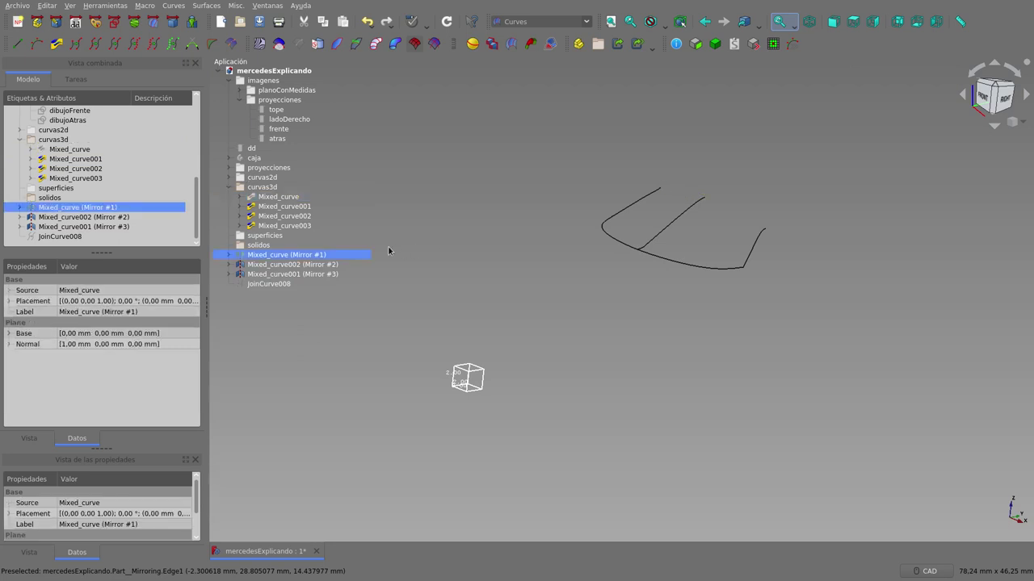
click(283, 284)
key(space)
click(526, 305)
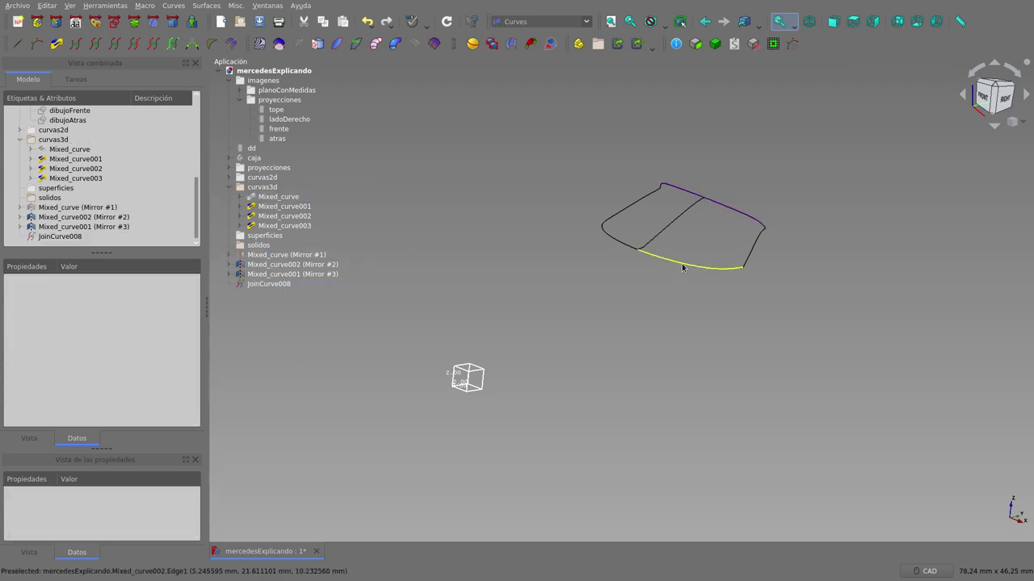
Step: Join Mixed_curve002 and its mirror into JoinCurve009
click(682, 267)
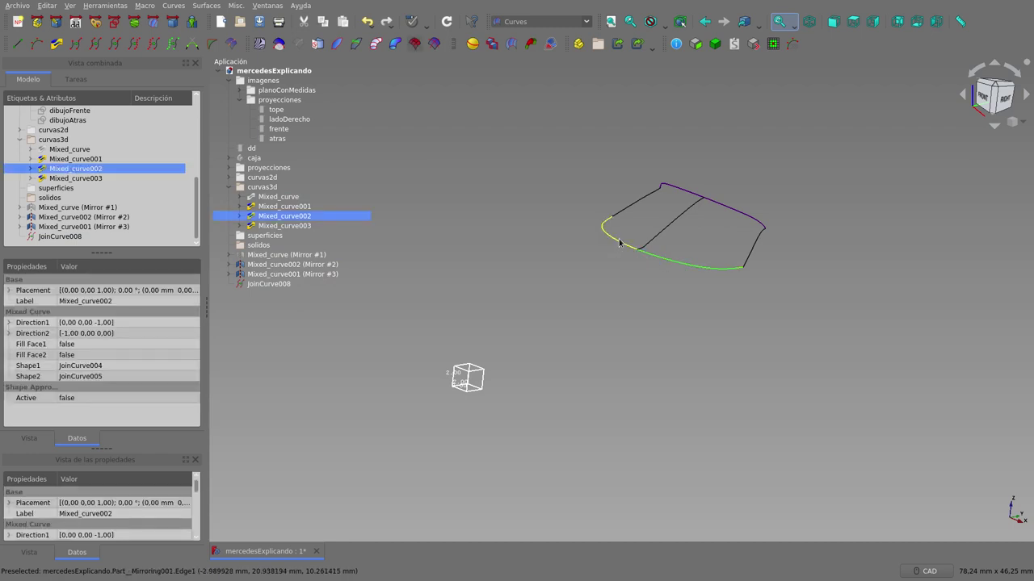
ctrl+click(620, 242)
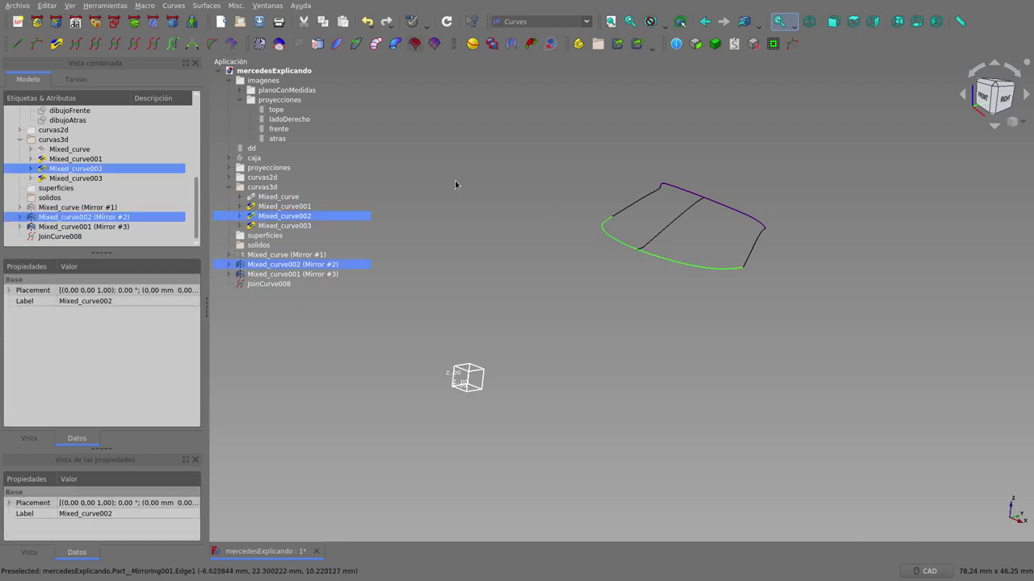
click(98, 48)
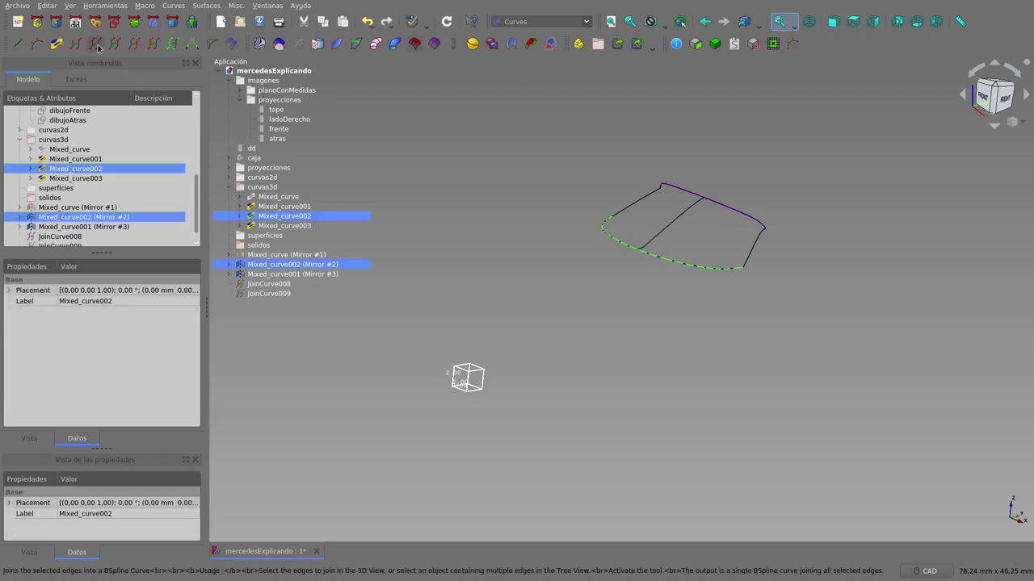
click(259, 296)
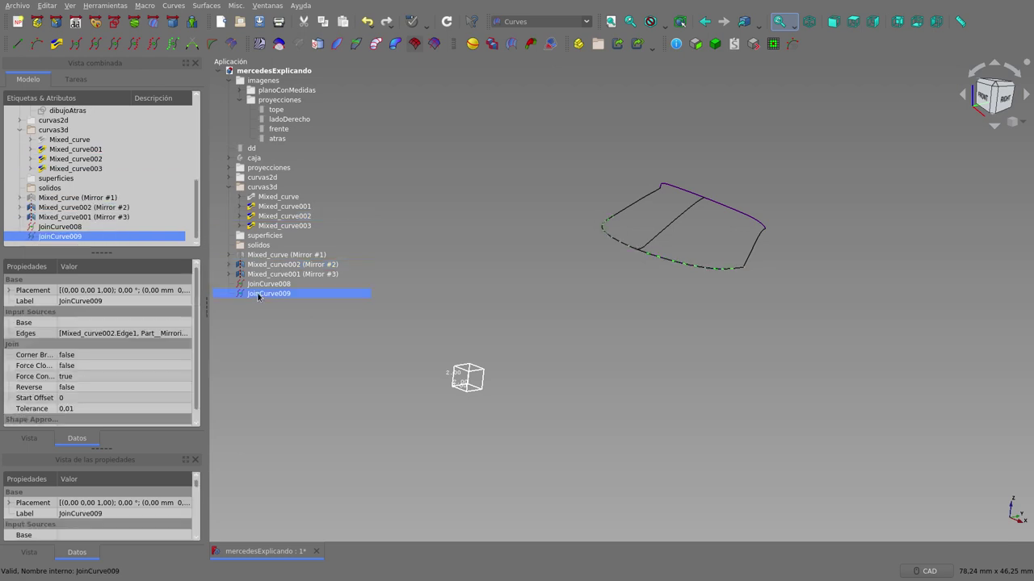
click(646, 256)
click(618, 243)
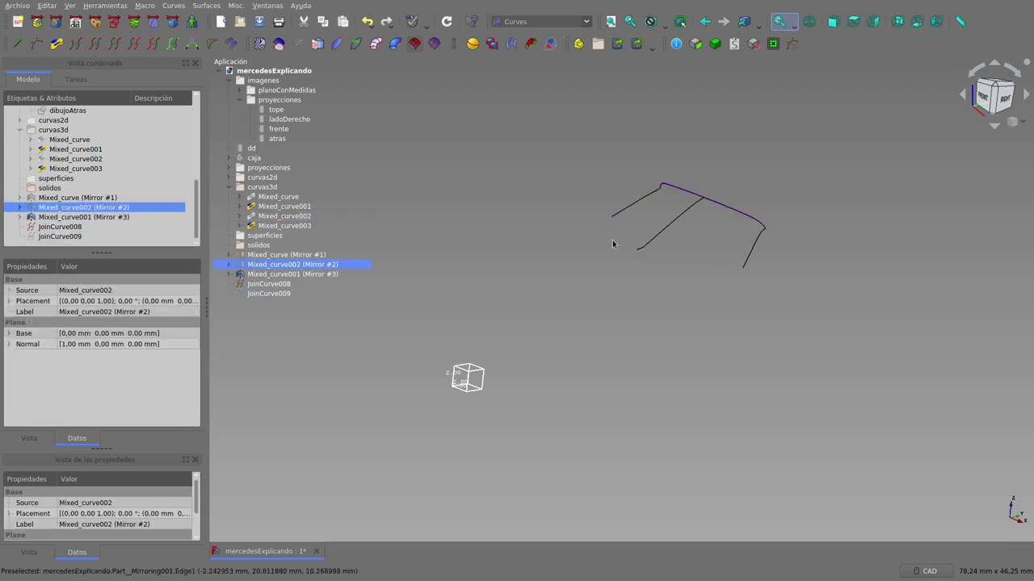
click(272, 295)
click(538, 287)
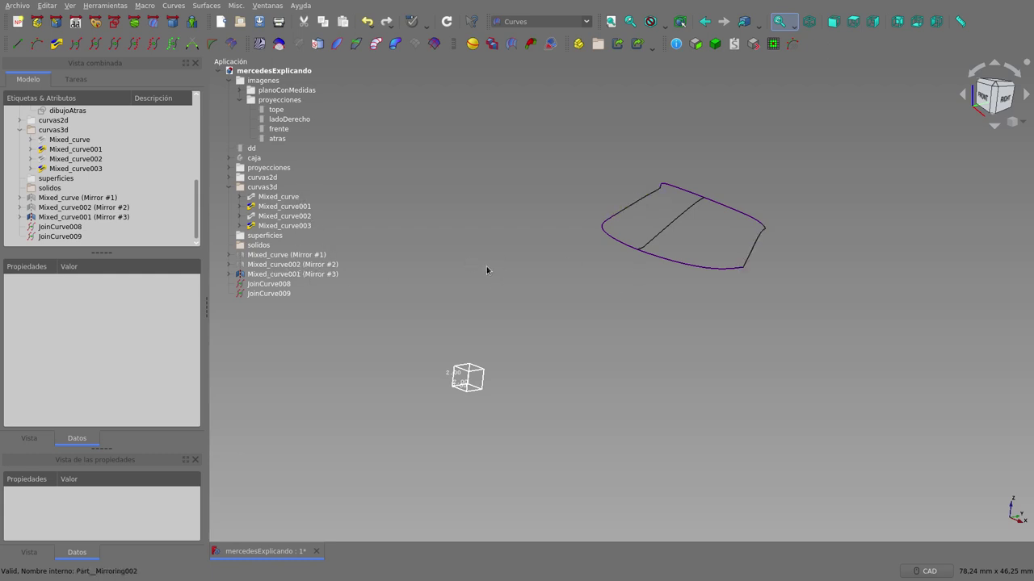
Step: Move Mixed_curve (Mirror #1) through JoinCurve009 into the curvas3d group
click(266, 256)
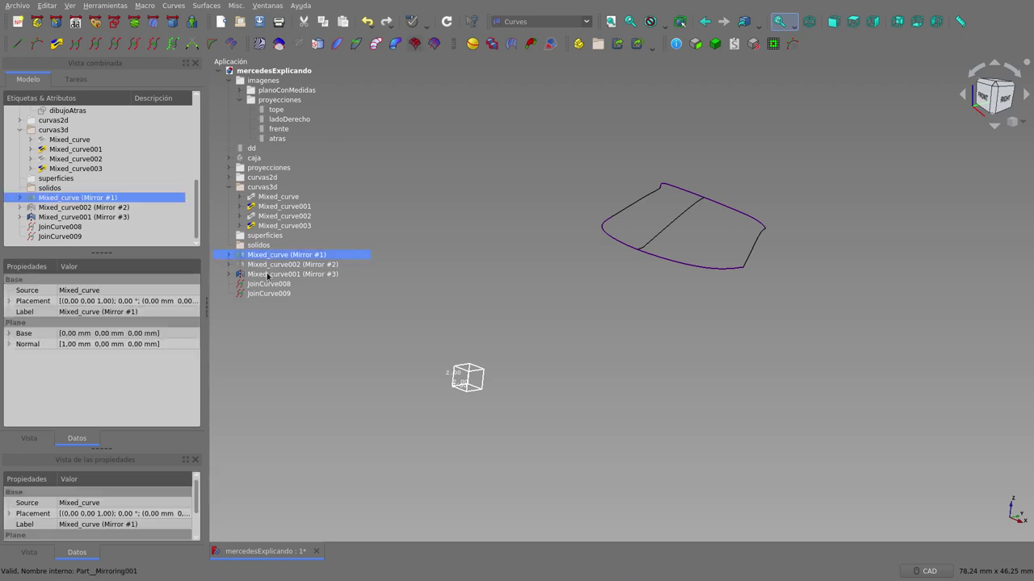
shift+click(269, 293)
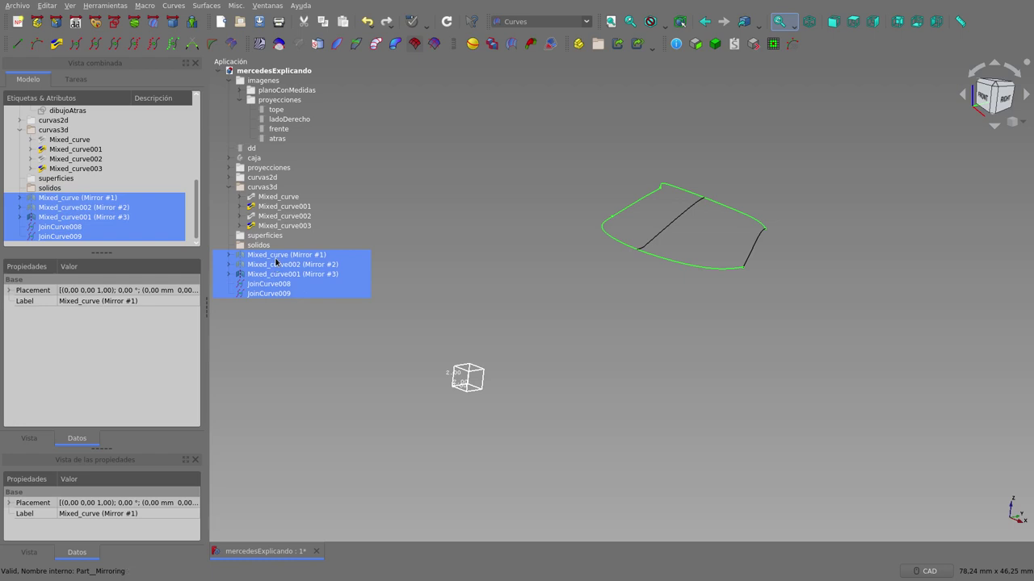
drag(275, 256, 266, 187)
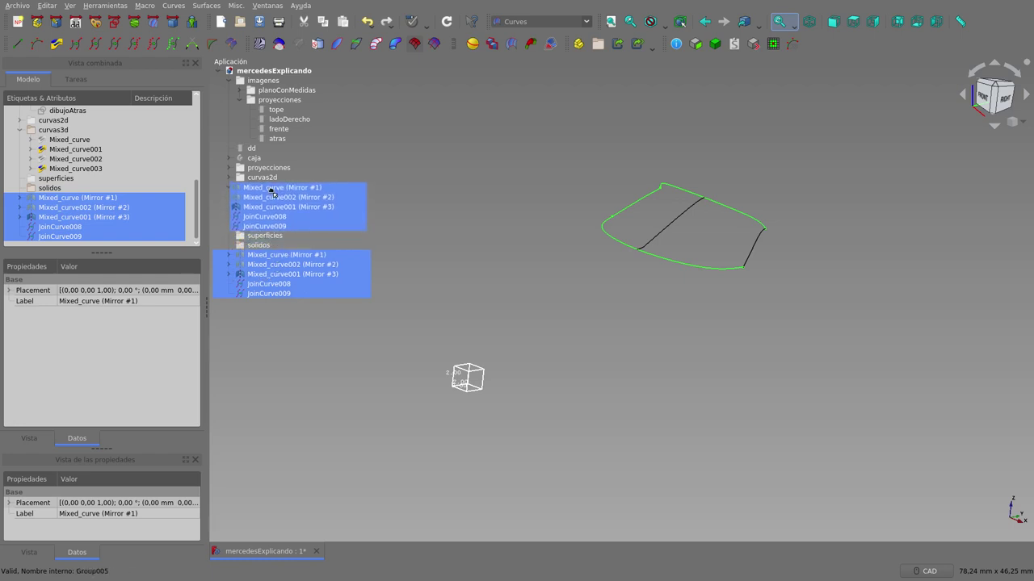
click(638, 206)
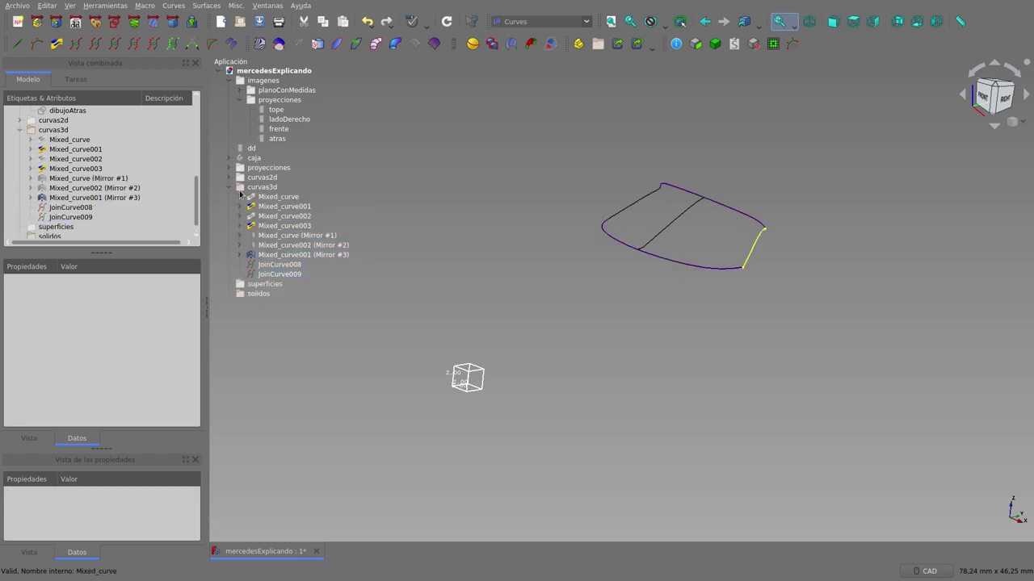
click(228, 187)
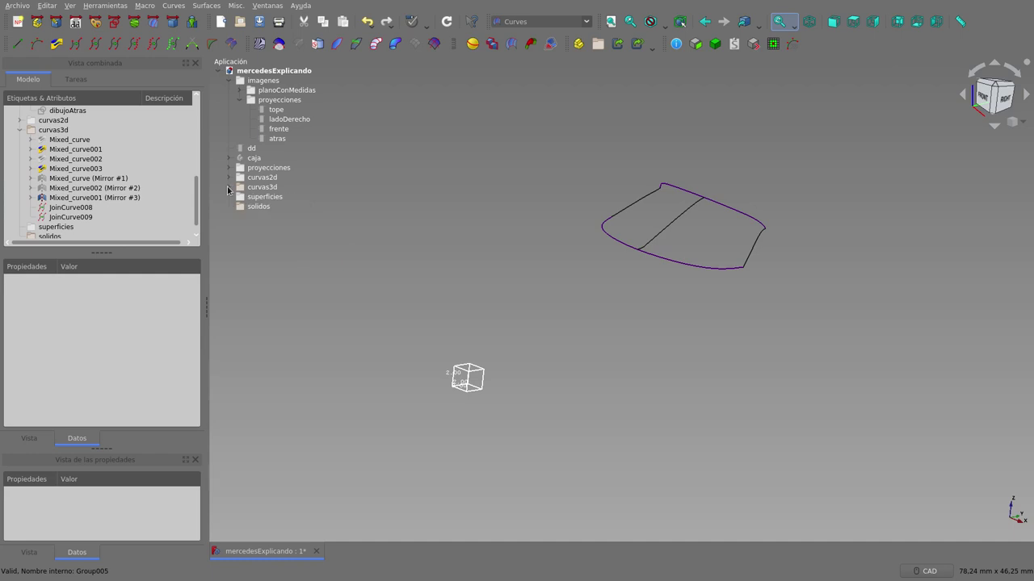
click(229, 187)
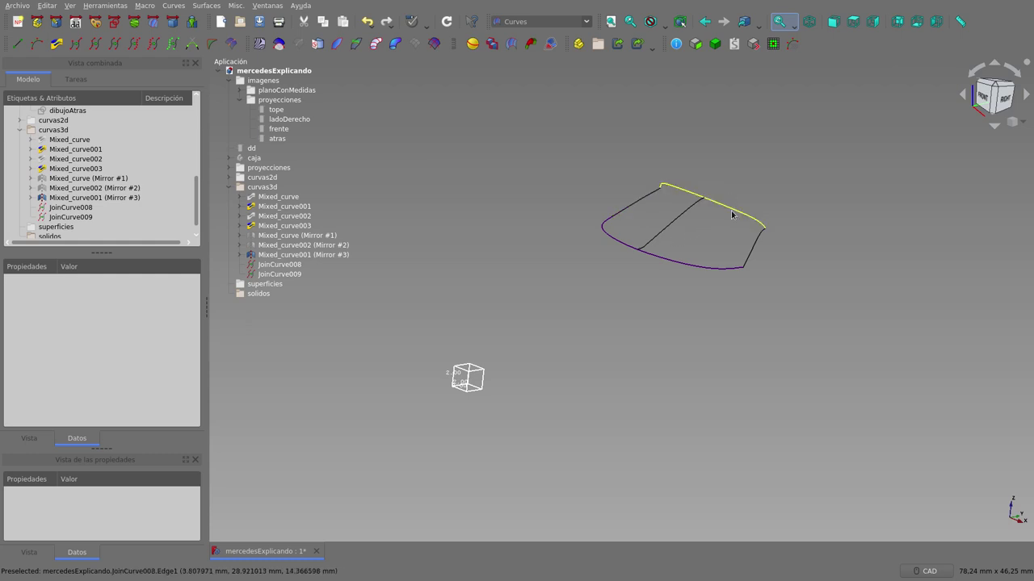
Step: Select JoinCurve008, JoinCurve009, Mixed_curve001, Mixed_curve003 and Mixed_curve001 (Mirror #3) for a Gordon surface
click(732, 214)
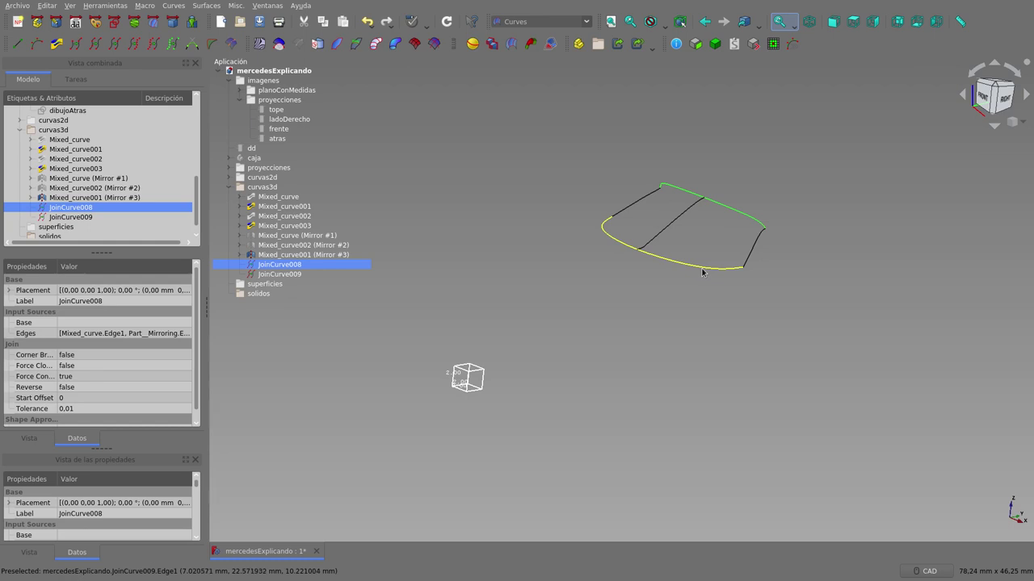
ctrl+click(701, 272)
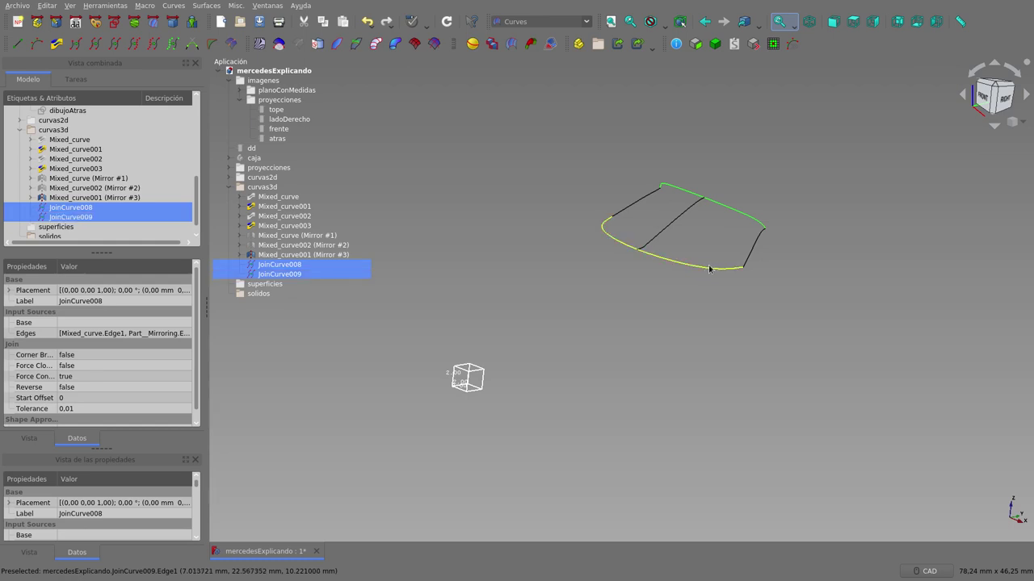
ctrl+click(752, 254)
ctrl+click(670, 224)
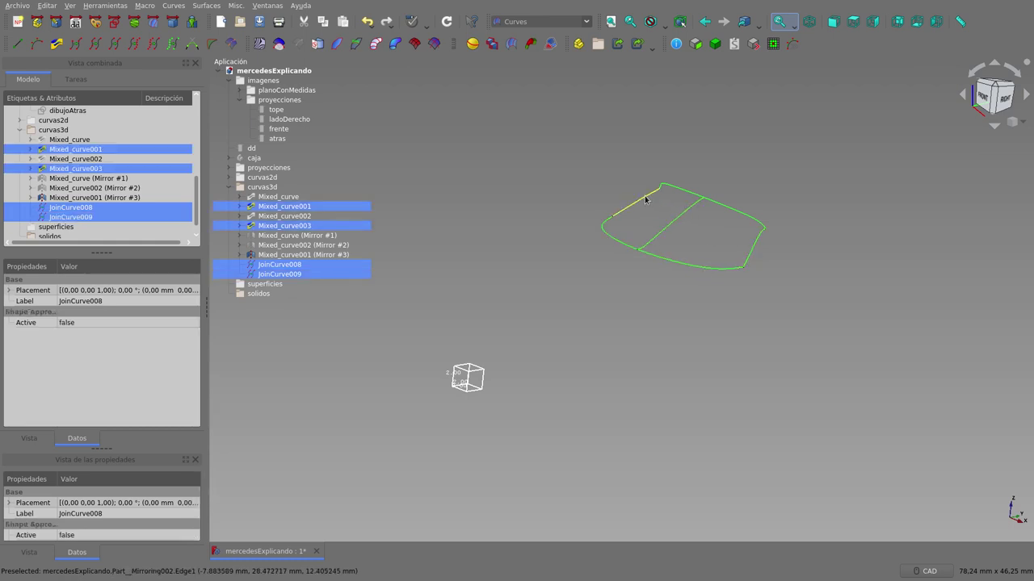
ctrl+click(645, 200)
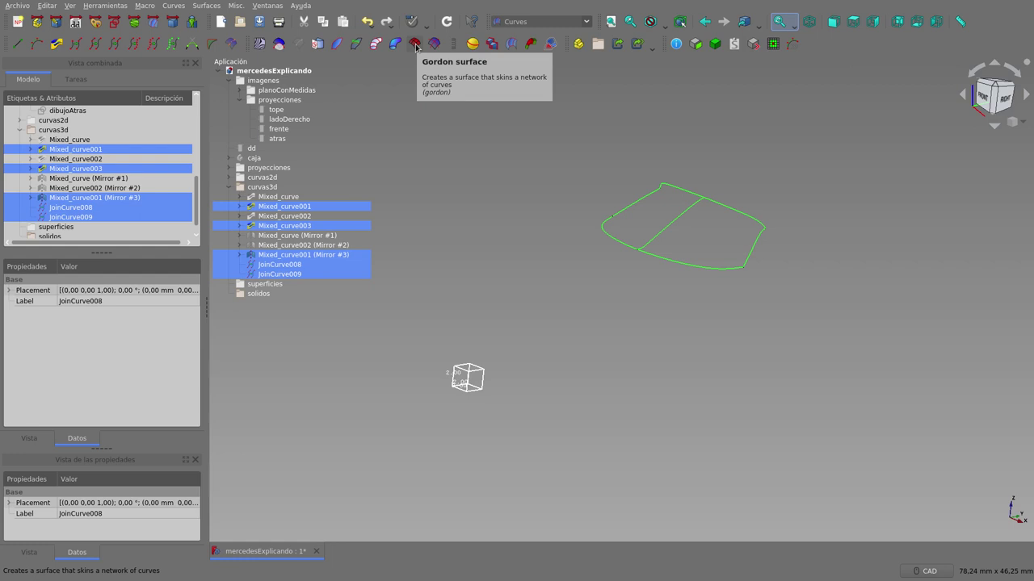
click(415, 44)
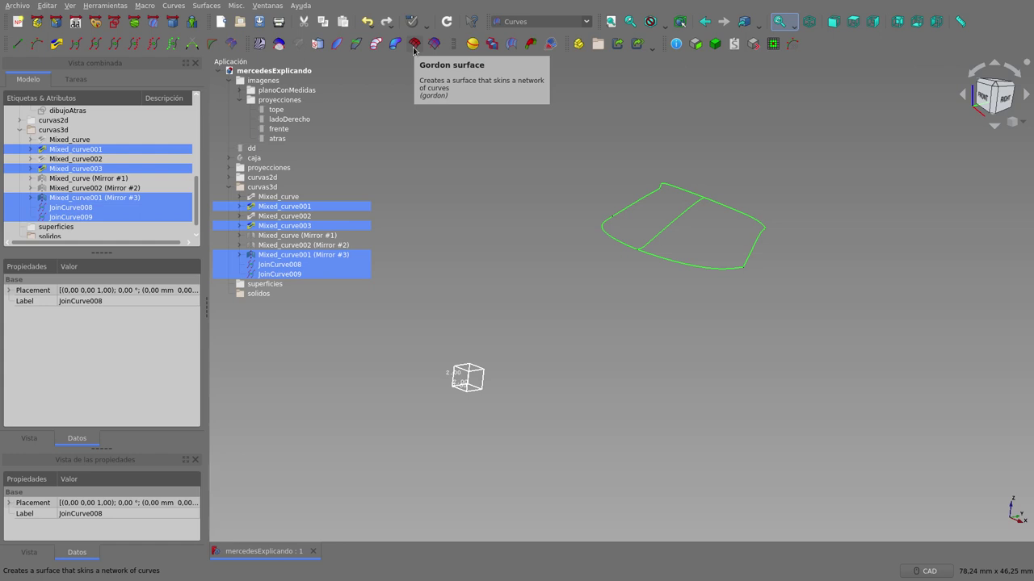
click(413, 44)
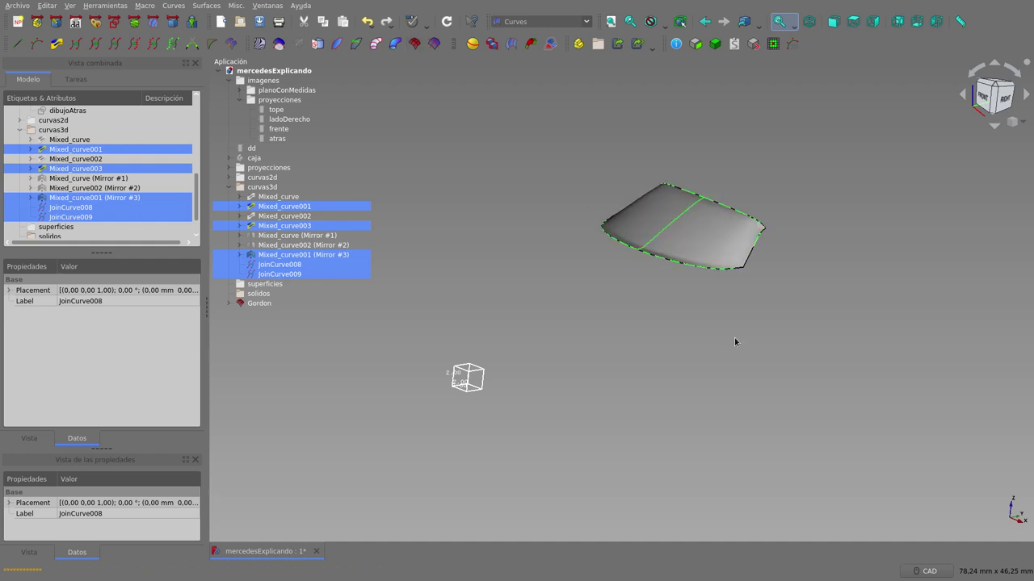
key(3)
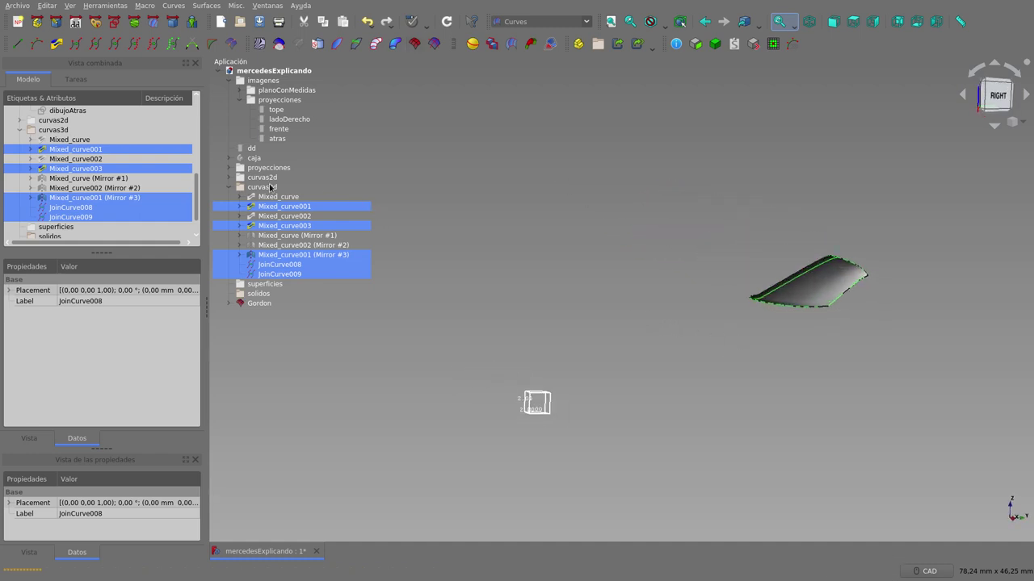
click(270, 187)
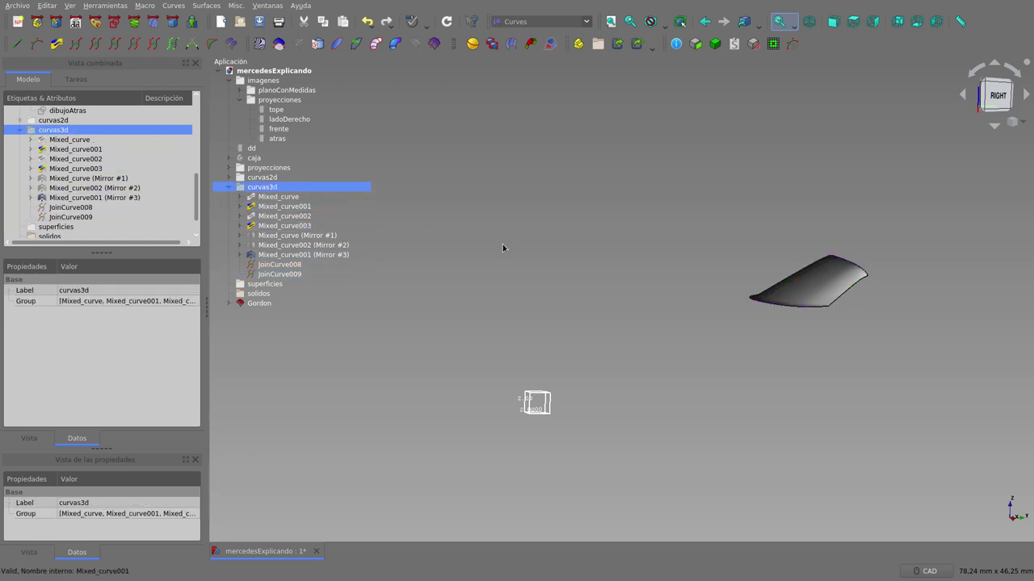
mouse_move(563, 263)
middle_down()
mouse_move(595, 300)
mouse_move(616, 299)
middle_up()
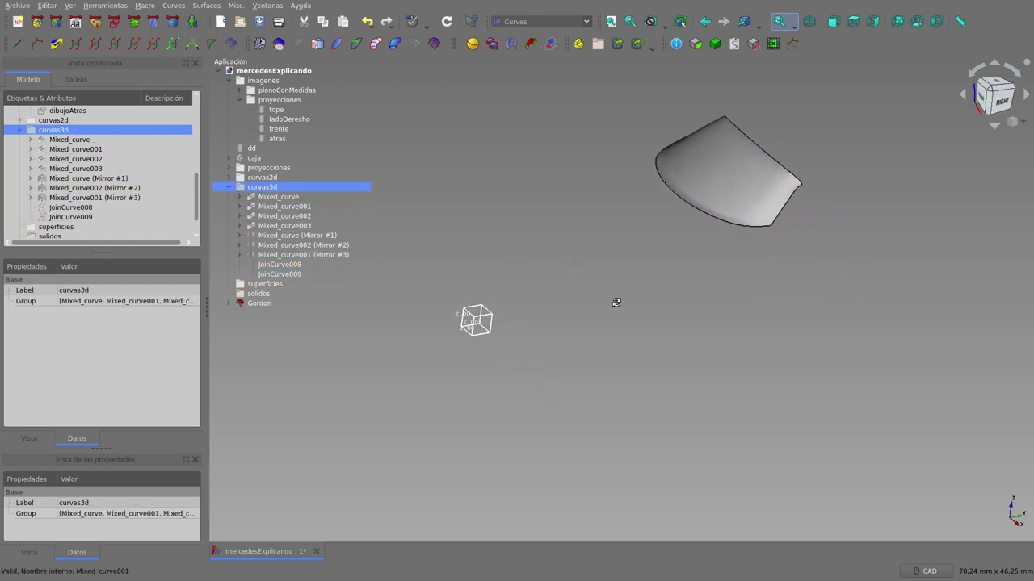
scroll(737, 134, up, 5)
scroll(864, 221, up, 5)
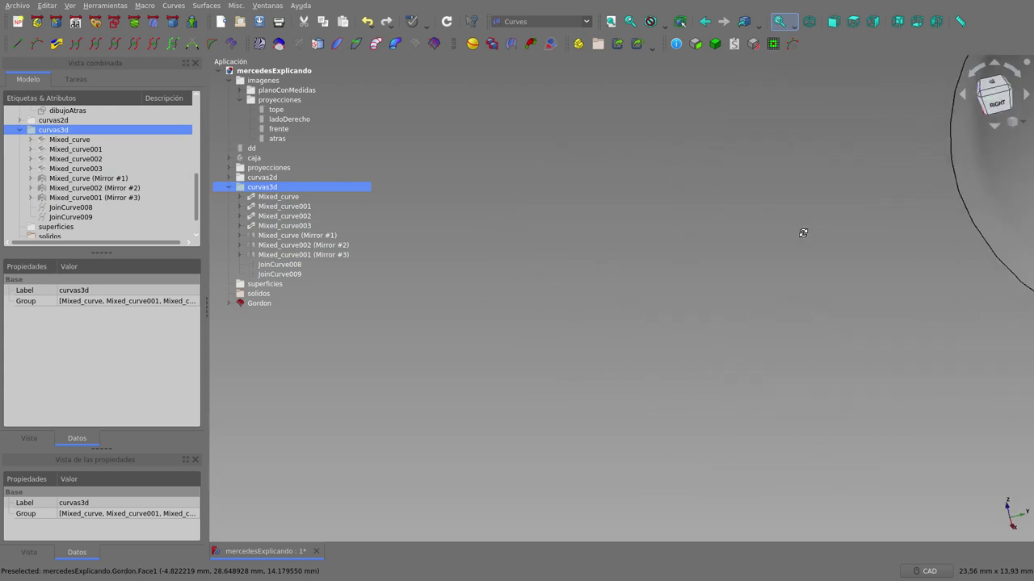
scroll(641, 172, down, 5)
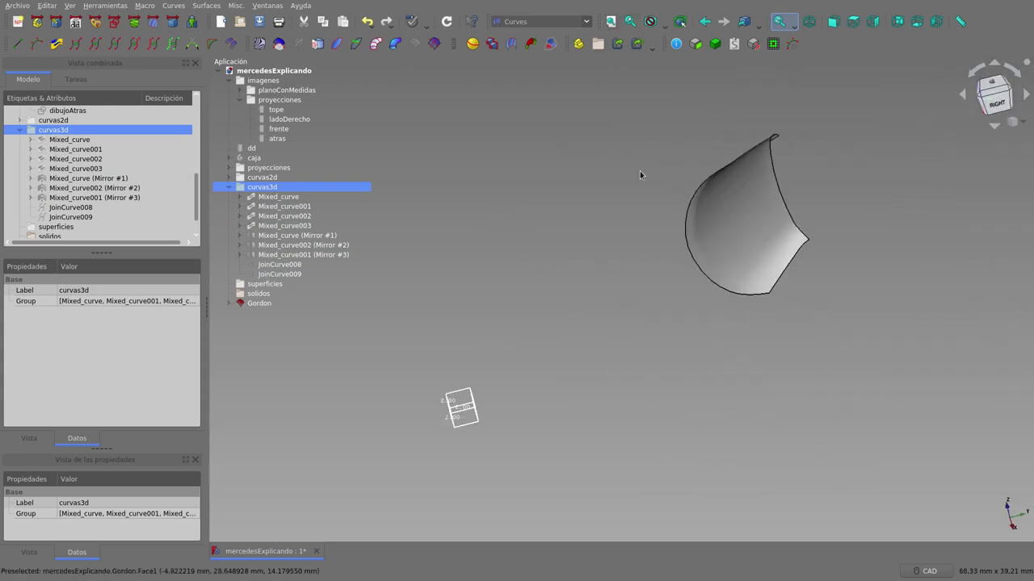
middle_drag(840, 187, 706, 199)
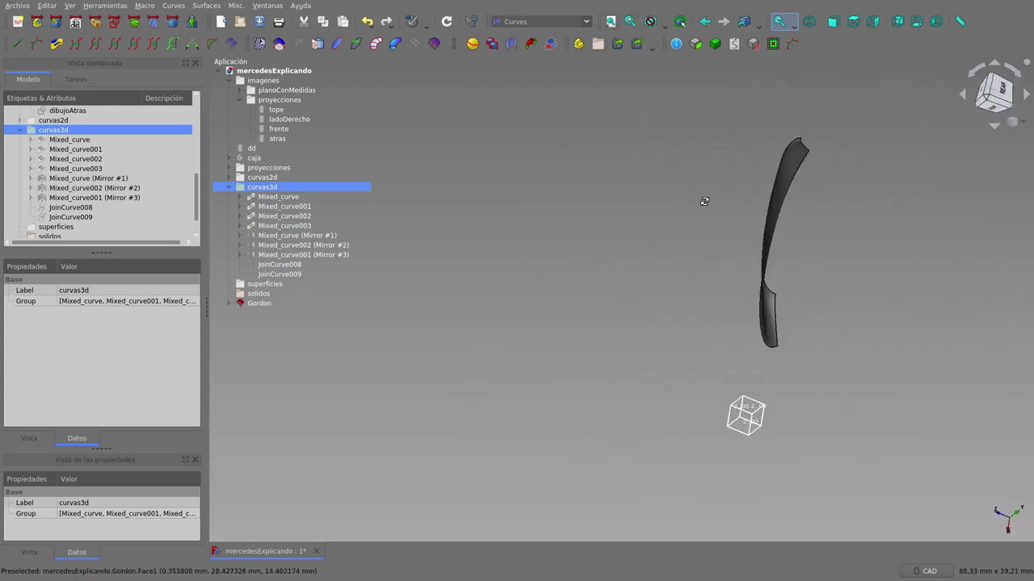
scroll(784, 181, up, 5)
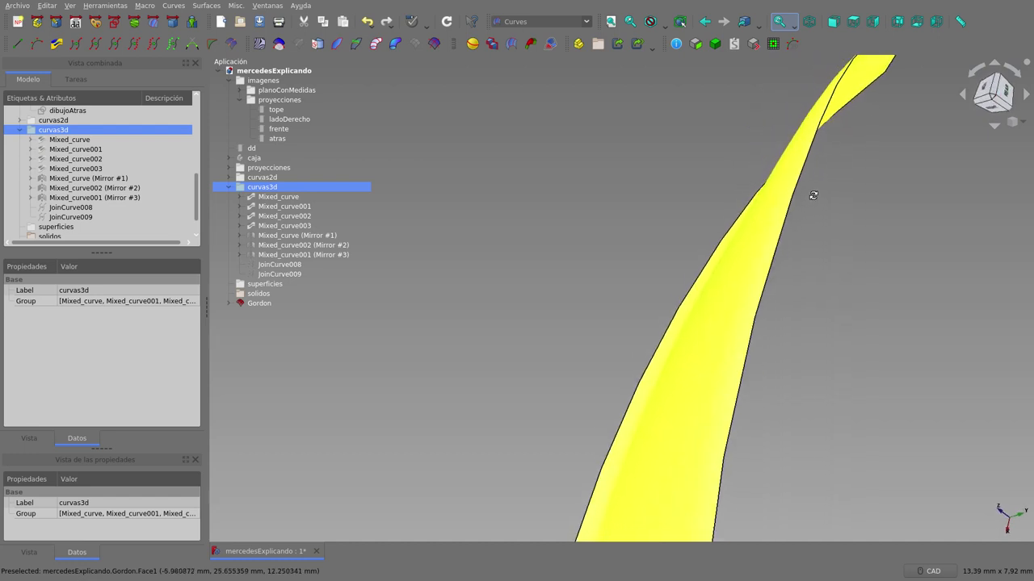
middle_drag(784, 181, 874, 157)
scroll(494, 192, down, 5)
mouse_move(510, 197)
middle_down()
mouse_move(554, 224)
mouse_move(607, 159)
mouse_move(600, 123)
mouse_move(620, 185)
middle_up()
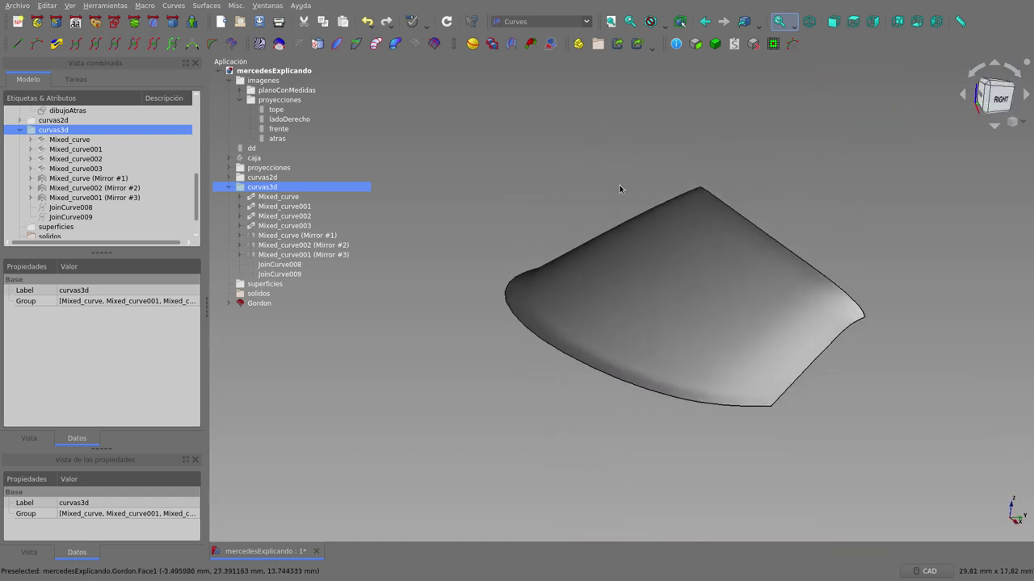
scroll(591, 179, down, 3)
scroll(588, 180, up, 2)
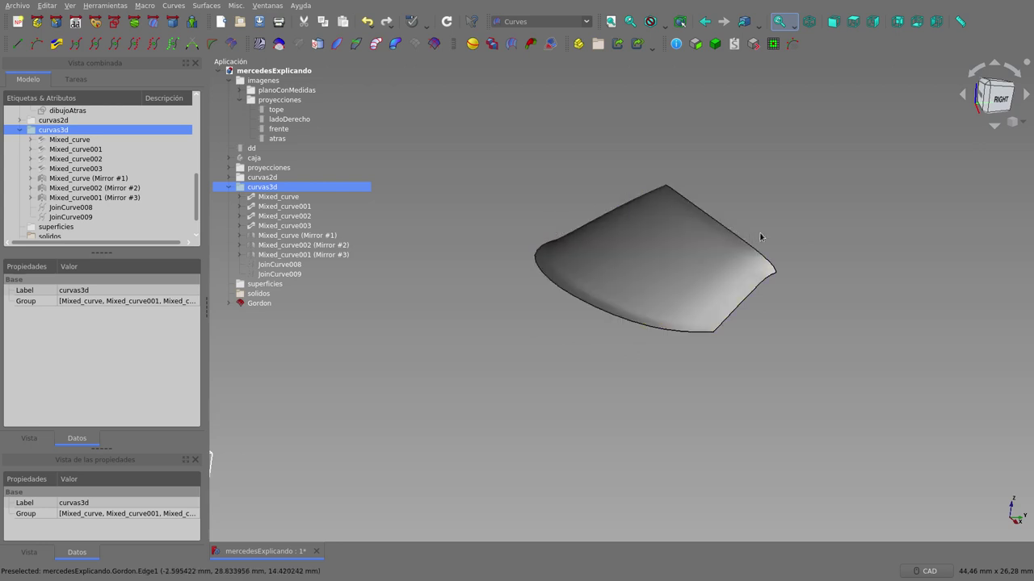
mouse_move(761, 235)
middle_down()
mouse_move(642, 237)
mouse_move(637, 250)
mouse_move(681, 266)
middle_up()
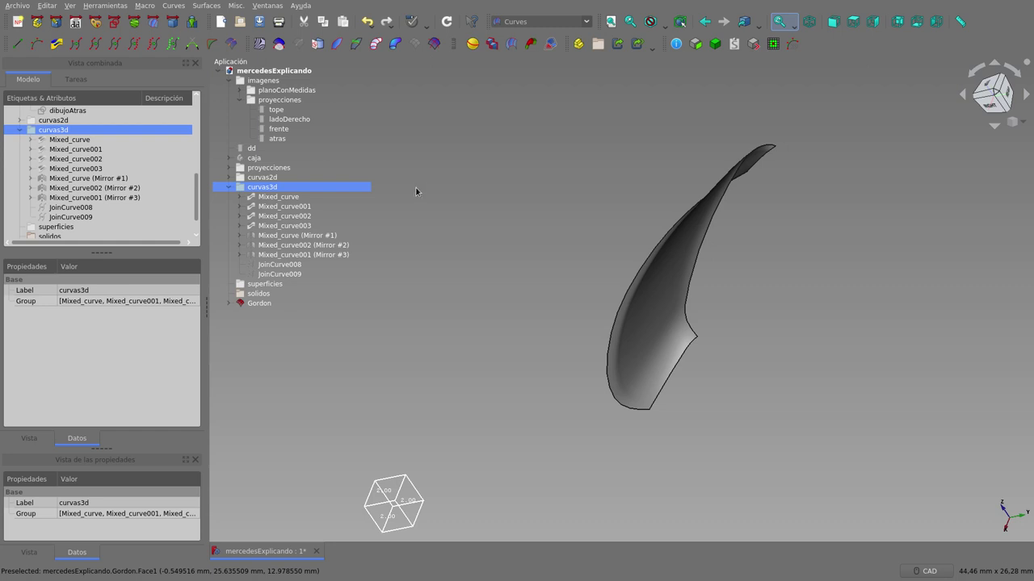
Step: Save the document, then start a Part Offset of the Gordon surface
key(ctrl+s)
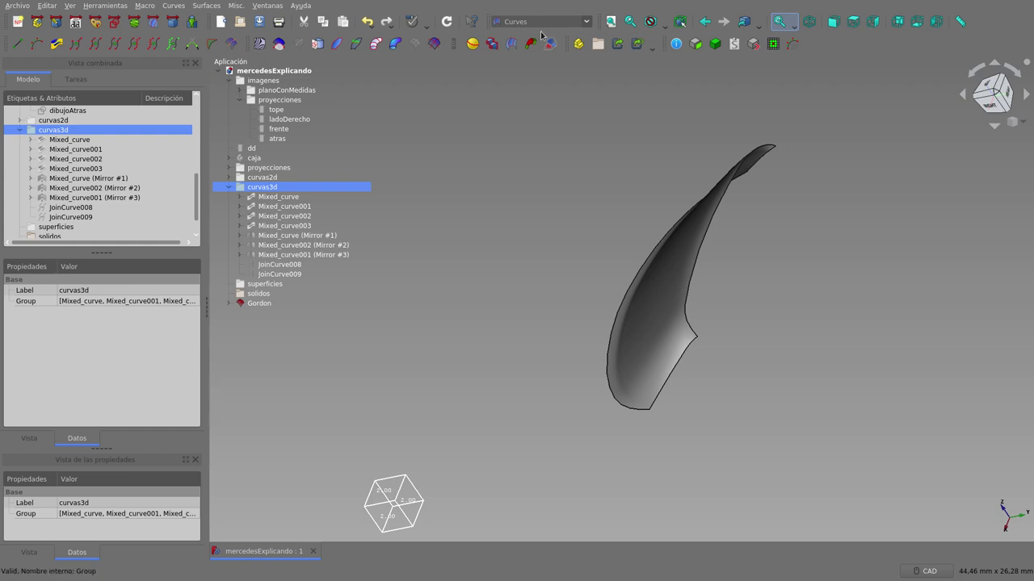
click(153, 24)
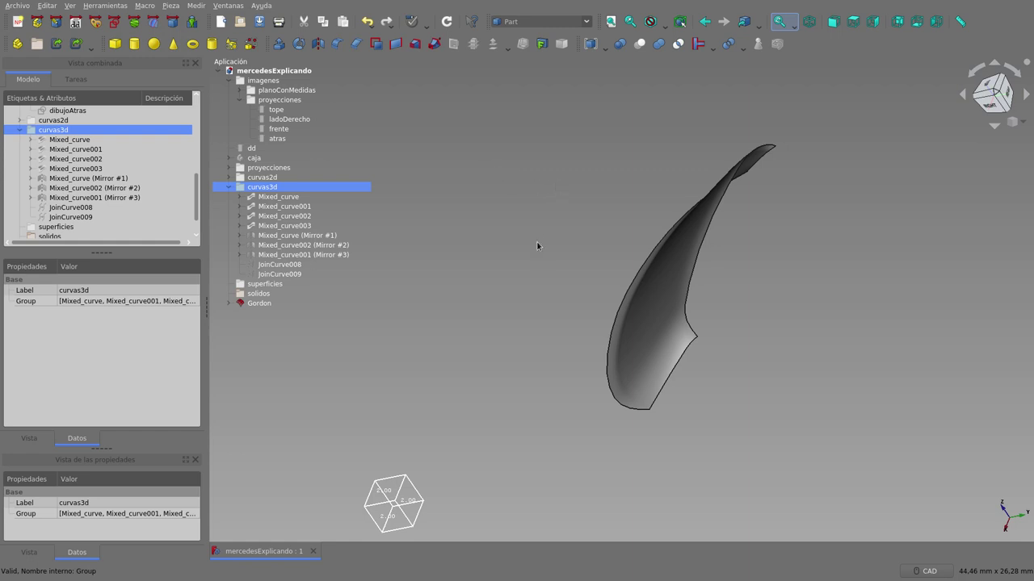
click(260, 303)
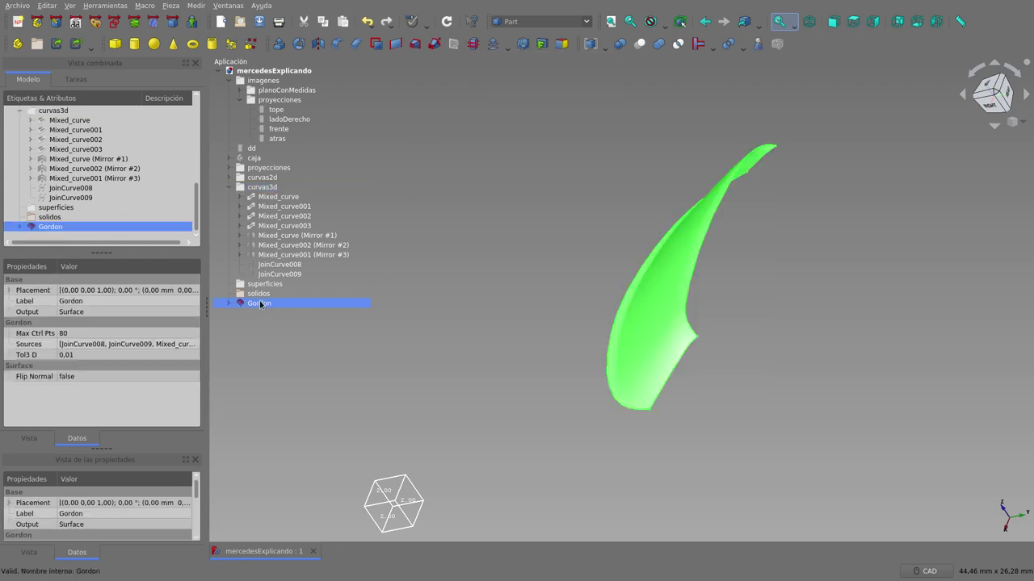
click(495, 47)
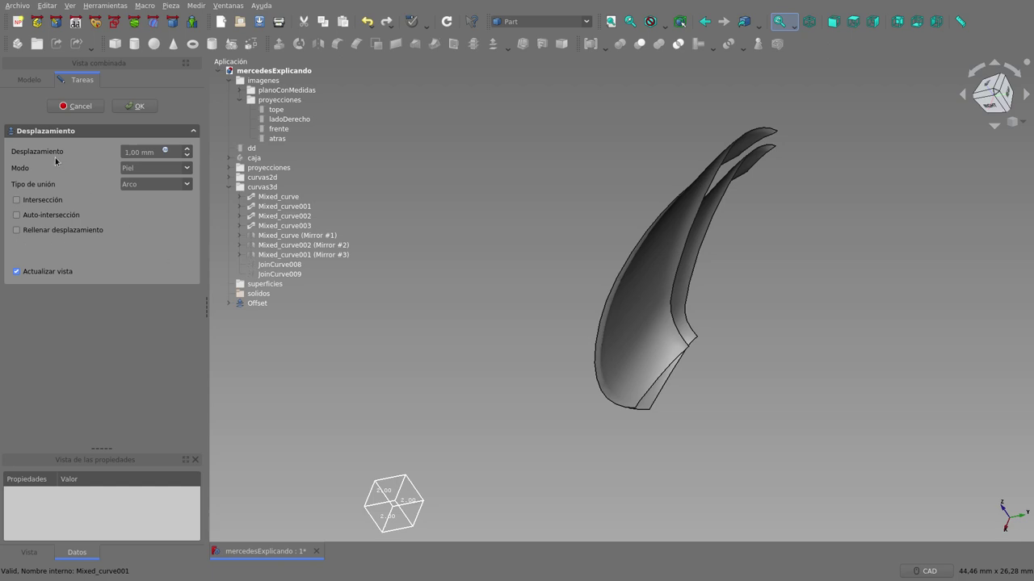
Step: Set the offset distance to -0.200 mm and orbit to compare both shells
click(154, 152)
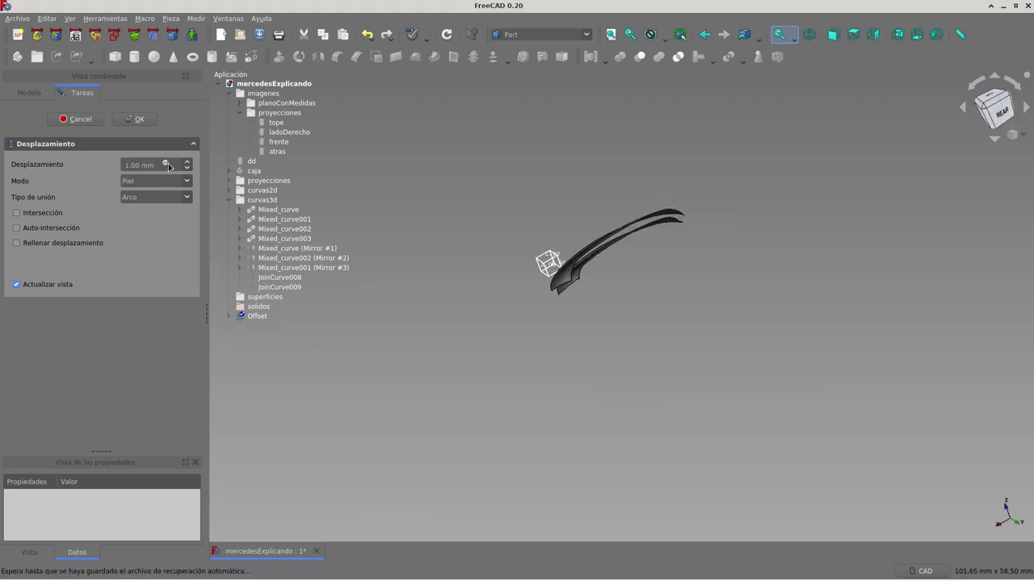
scroll(598, 226, up, 4)
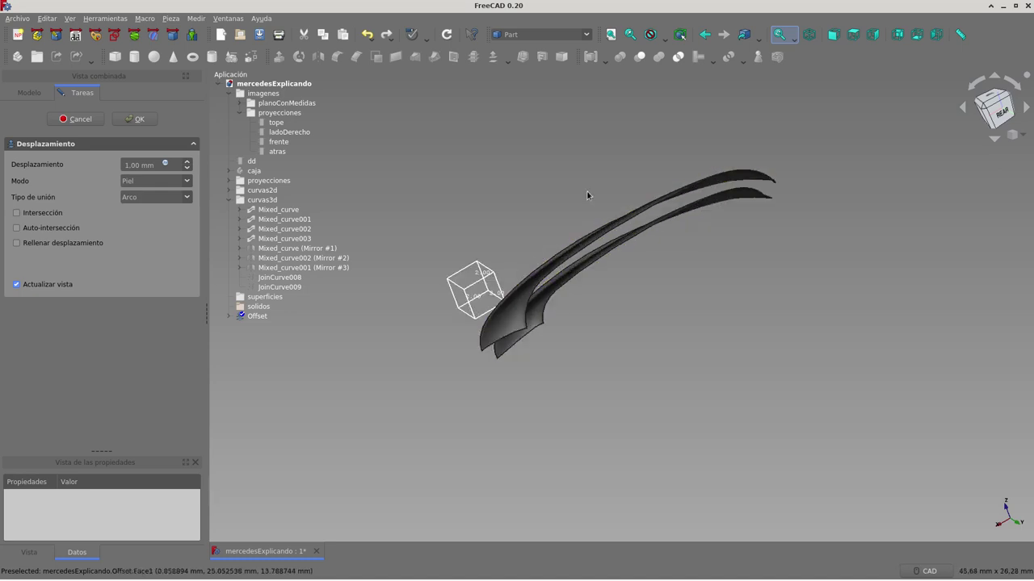
middle_drag(587, 195, 601, 208)
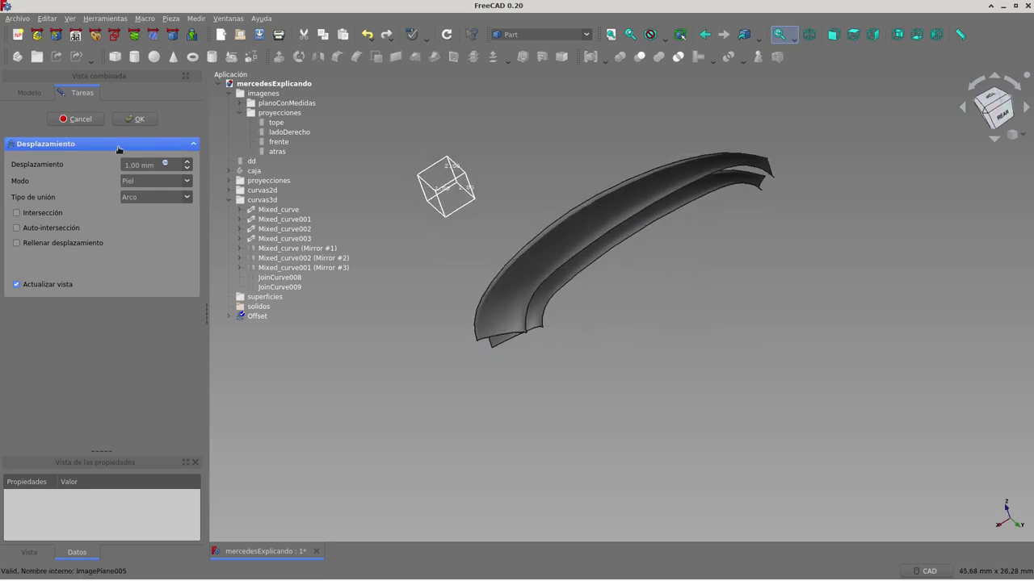
middle_drag(554, 277, 603, 266)
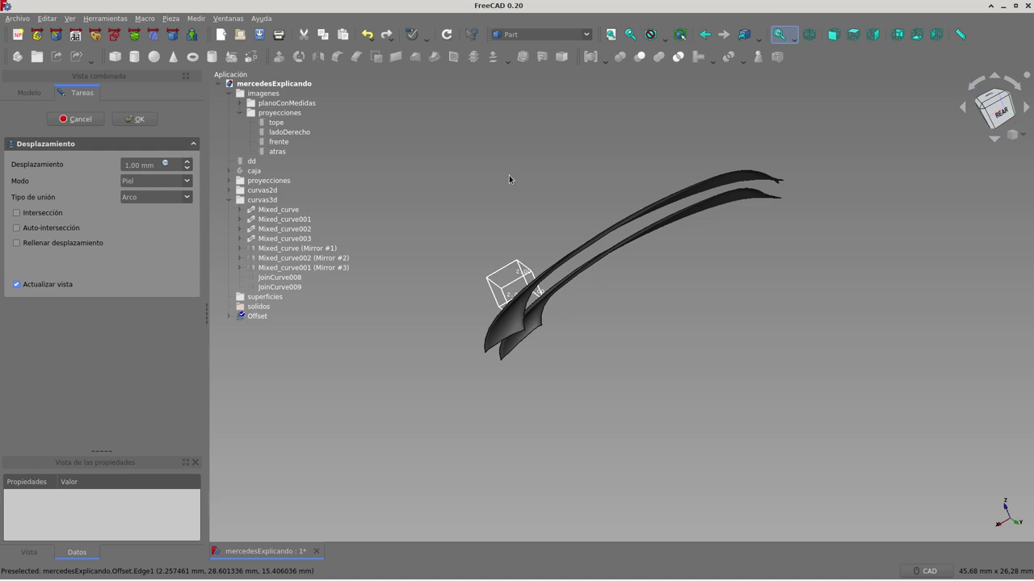
middle_drag(508, 175, 559, 239)
text(-.200)
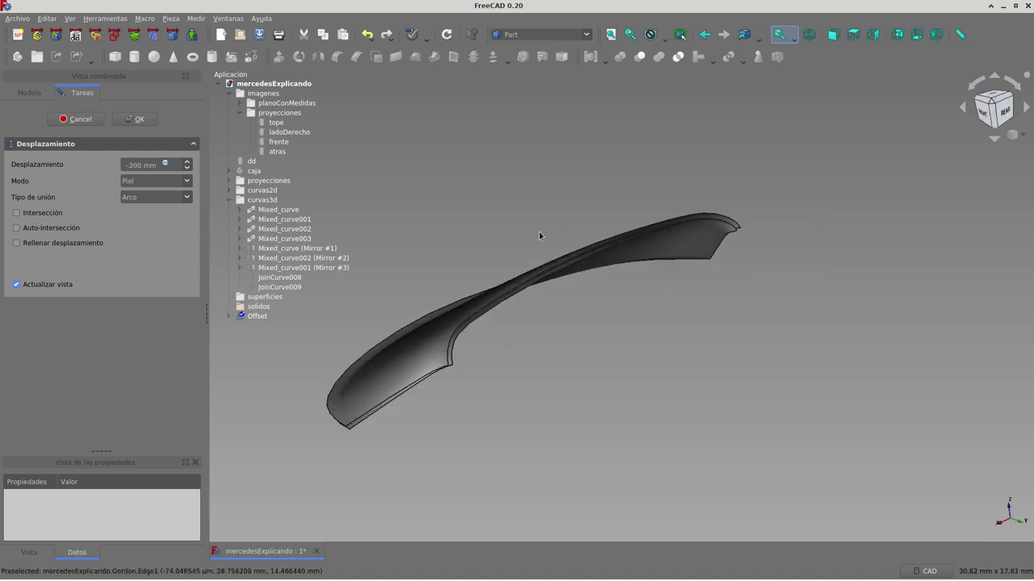
middle_drag(539, 230, 484, 197)
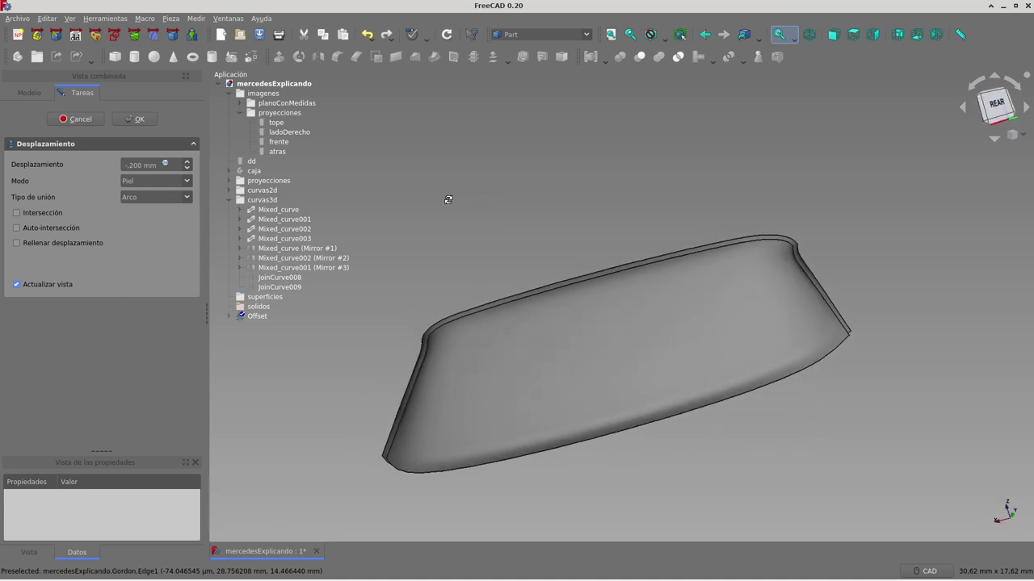
mouse_move(571, 250)
middle_down()
mouse_move(623, 311)
mouse_move(574, 322)
mouse_move(597, 321)
mouse_move(633, 351)
middle_up()
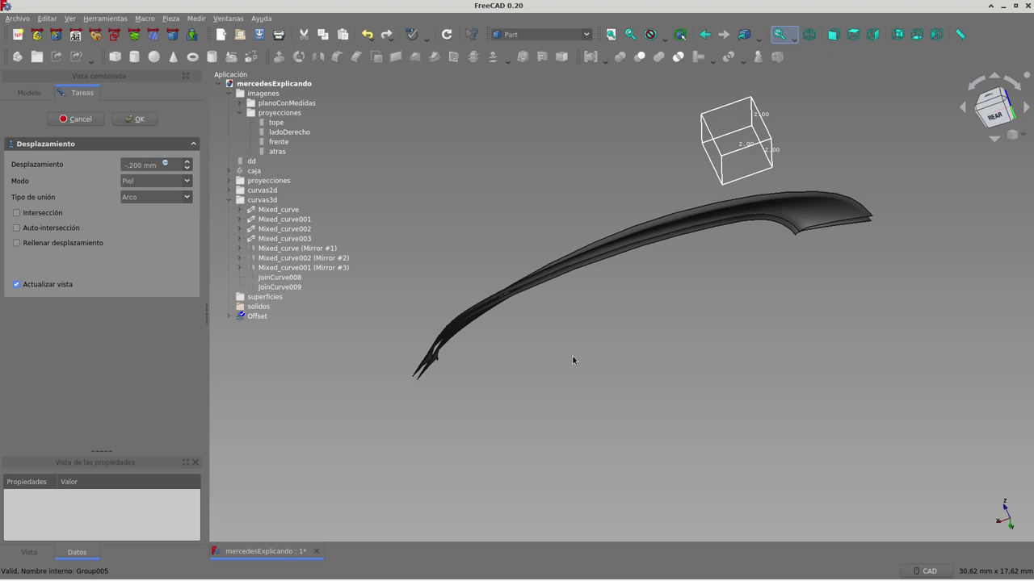
mouse_move(572, 356)
middle_down()
mouse_move(558, 331)
mouse_move(605, 341)
mouse_move(589, 318)
mouse_move(595, 338)
middle_up()
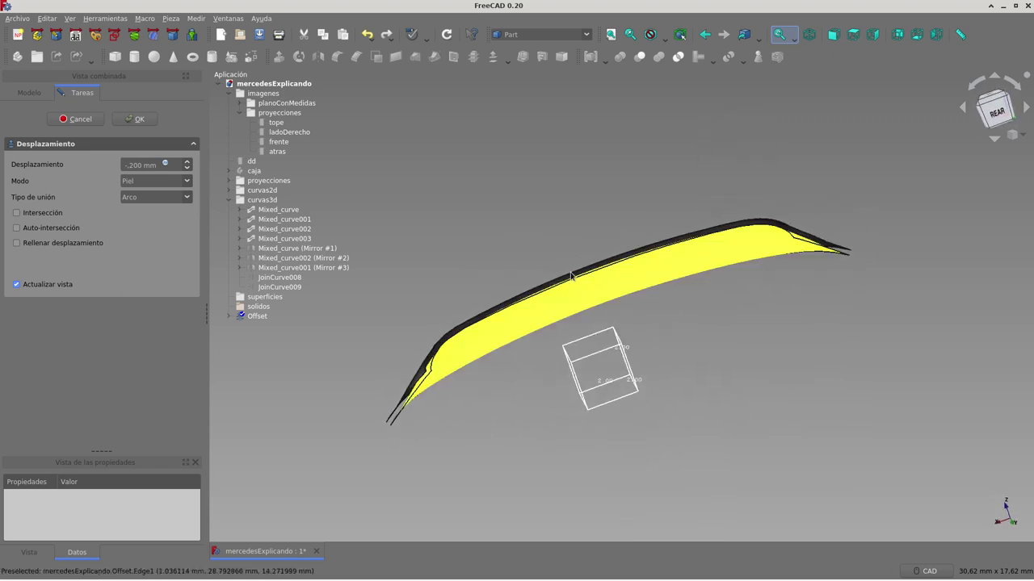
scroll(573, 207, down, 3)
scroll(571, 214, down, 2)
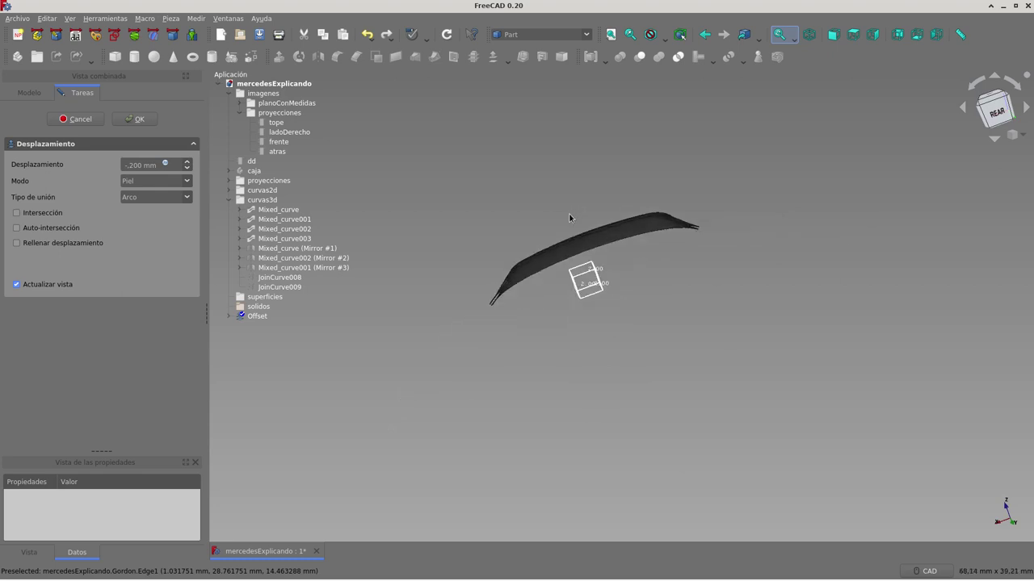
mouse_move(570, 217)
middle_down()
mouse_move(596, 236)
mouse_move(588, 241)
middle_up()
scroll(586, 242, up, 3)
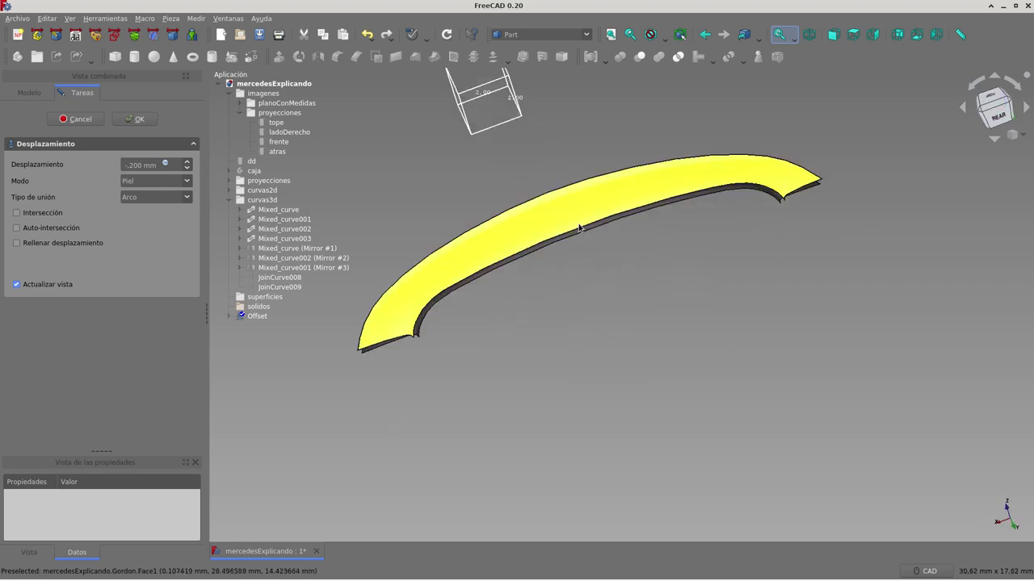
scroll(579, 253, up, 1)
mouse_move(571, 294)
middle_down()
mouse_move(563, 279)
mouse_move(517, 293)
middle_up()
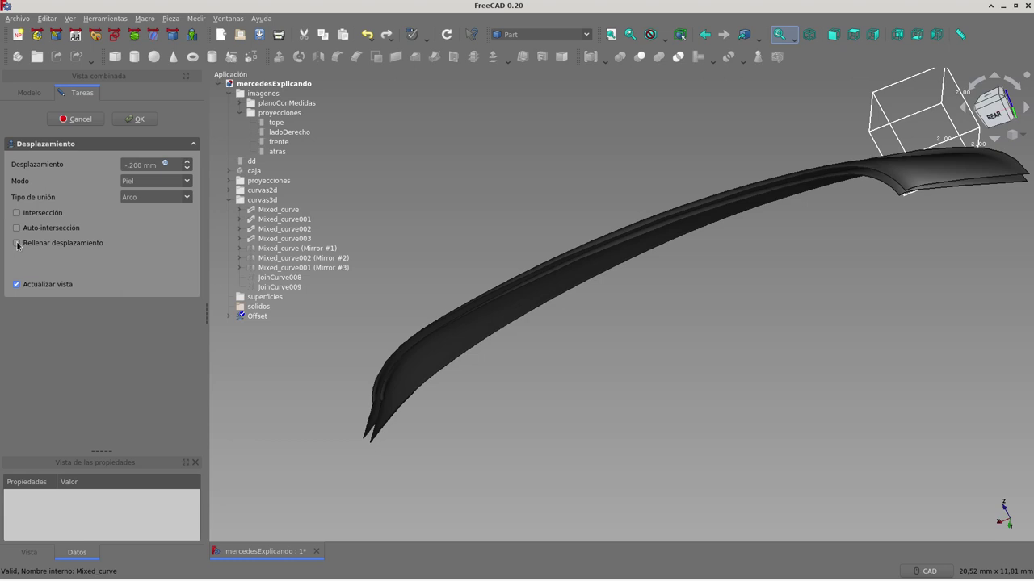
Step: Enable Rellenar desplazamiento and confirm the -0.200 mm filled Offset solid
click(16, 242)
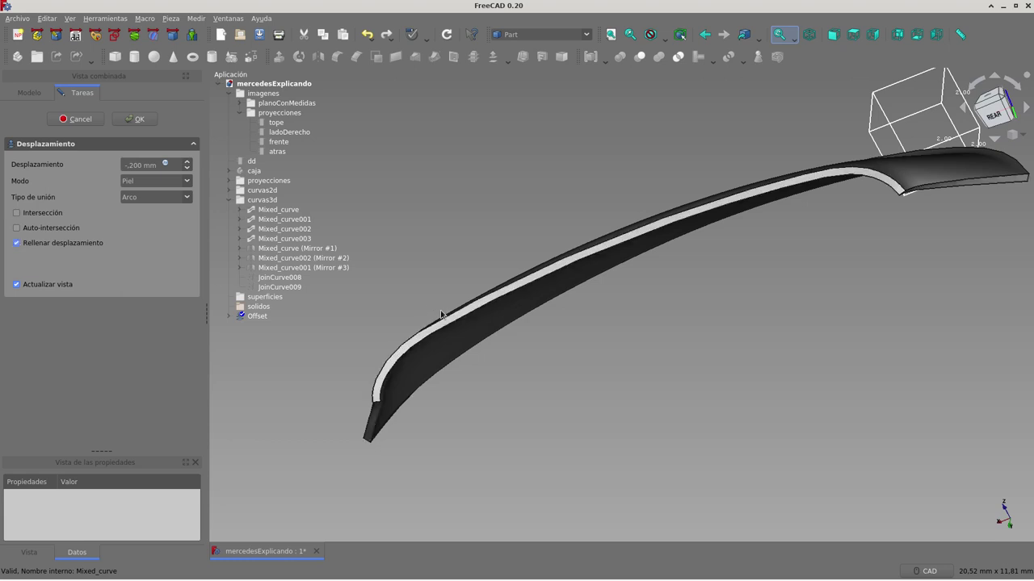
scroll(528, 246, down, 2)
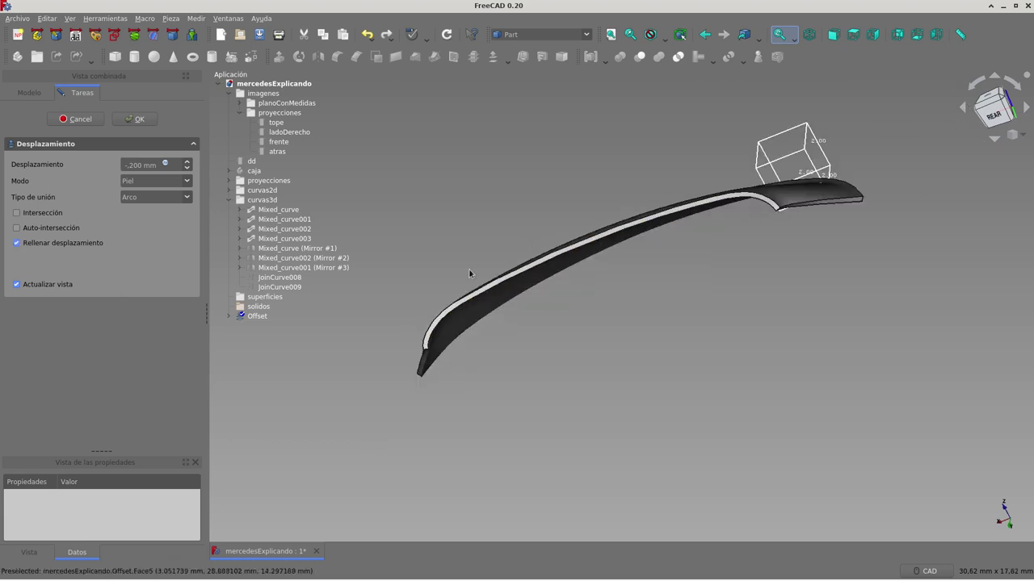
mouse_move(469, 268)
middle_down()
mouse_move(576, 232)
mouse_move(538, 161)
mouse_move(542, 215)
mouse_move(551, 209)
middle_up()
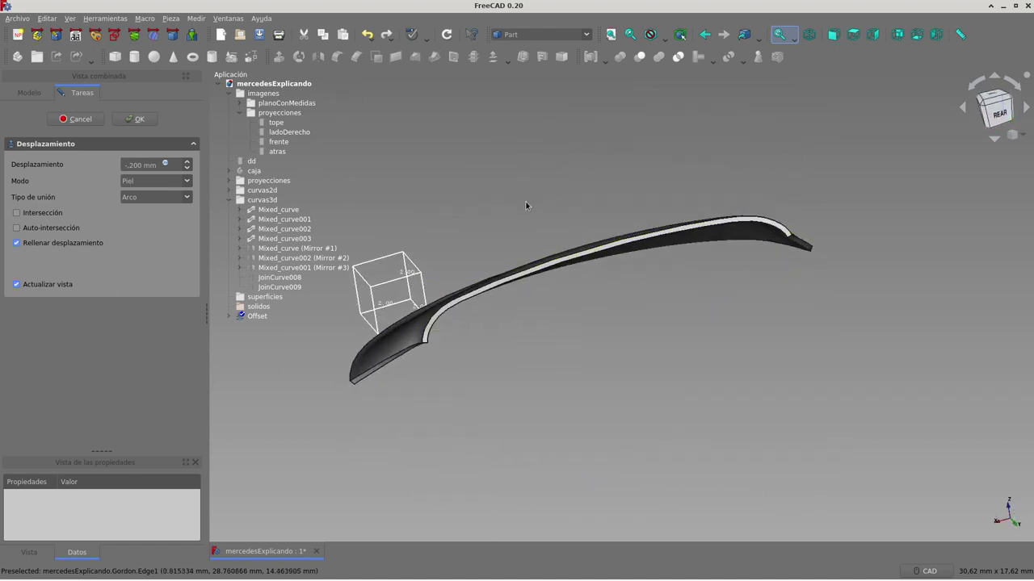
scroll(514, 318, down, 3)
click(145, 121)
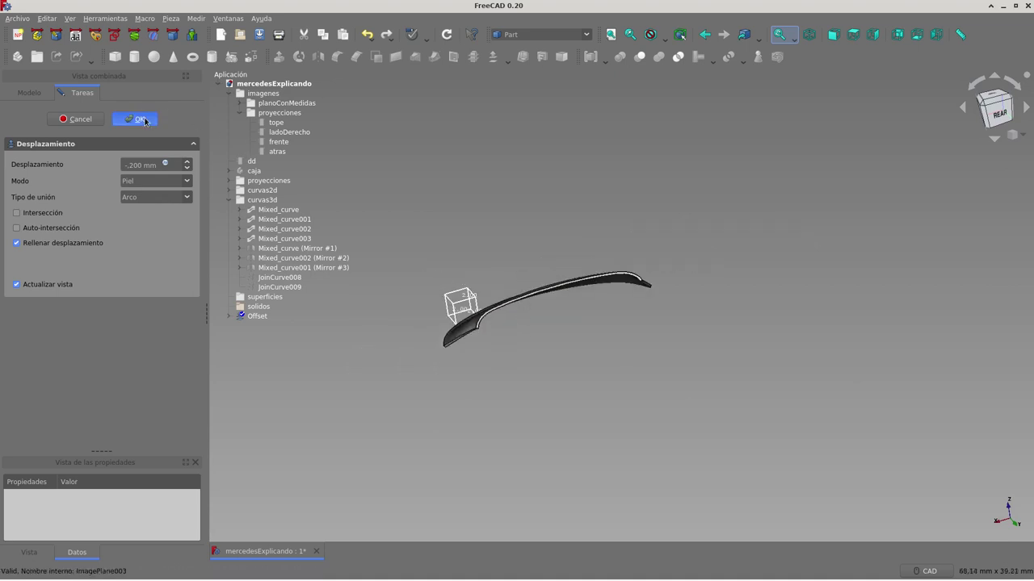
click(151, 123)
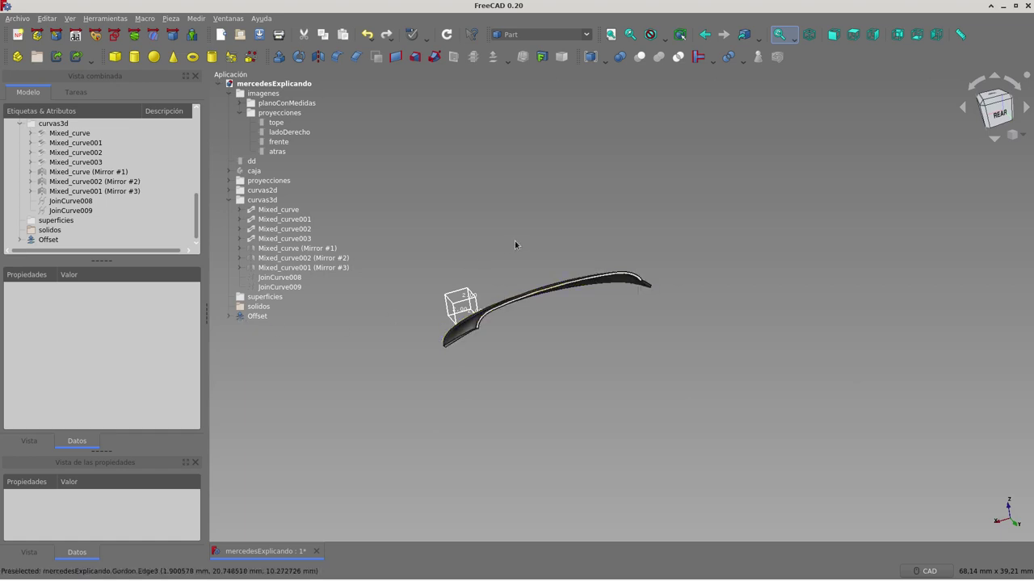
mouse_move(515, 241)
middle_down()
mouse_move(569, 376)
mouse_move(383, 235)
mouse_move(473, 272)
mouse_move(461, 296)
mouse_move(484, 264)
middle_up()
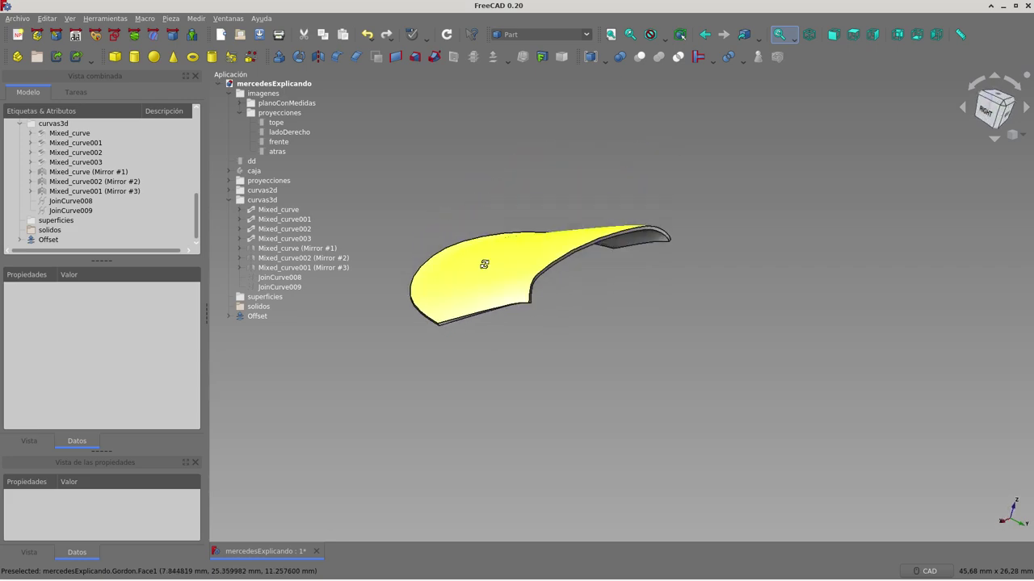
Step: Show the proyecciones car blueprint drawings around the windshield surface
click(238, 115)
key(space)
middle_drag(484, 339, 524, 356)
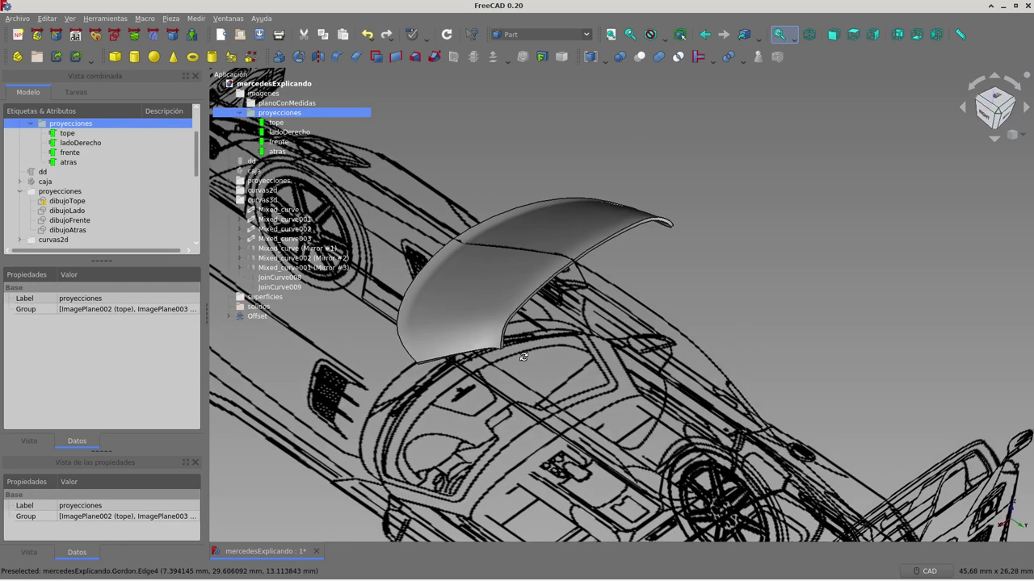
scroll(523, 356, down, 3)
scroll(454, 331, down, 3)
Step: Orbit between side and oblique top views to compare the surface with the blueprints
mouse_move(430, 352)
middle_down()
mouse_move(558, 356)
mouse_move(569, 321)
middle_up()
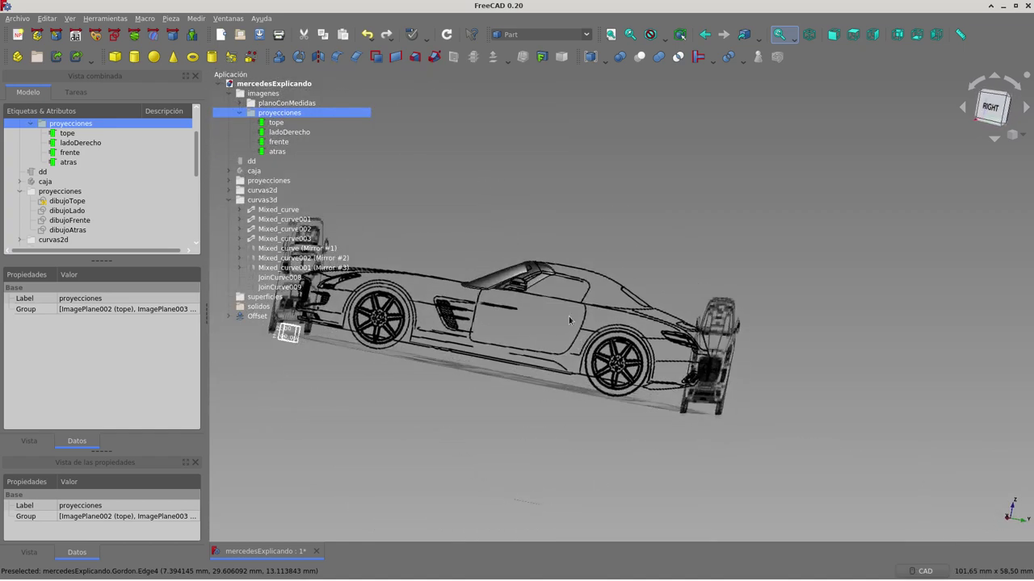
middle_drag(415, 294, 569, 378)
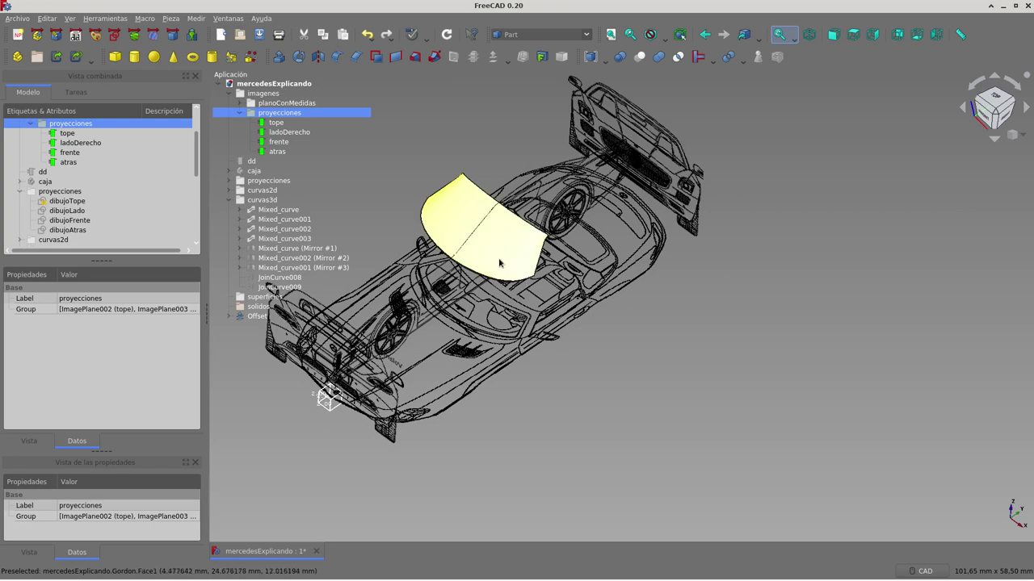
middle_drag(505, 268, 458, 207)
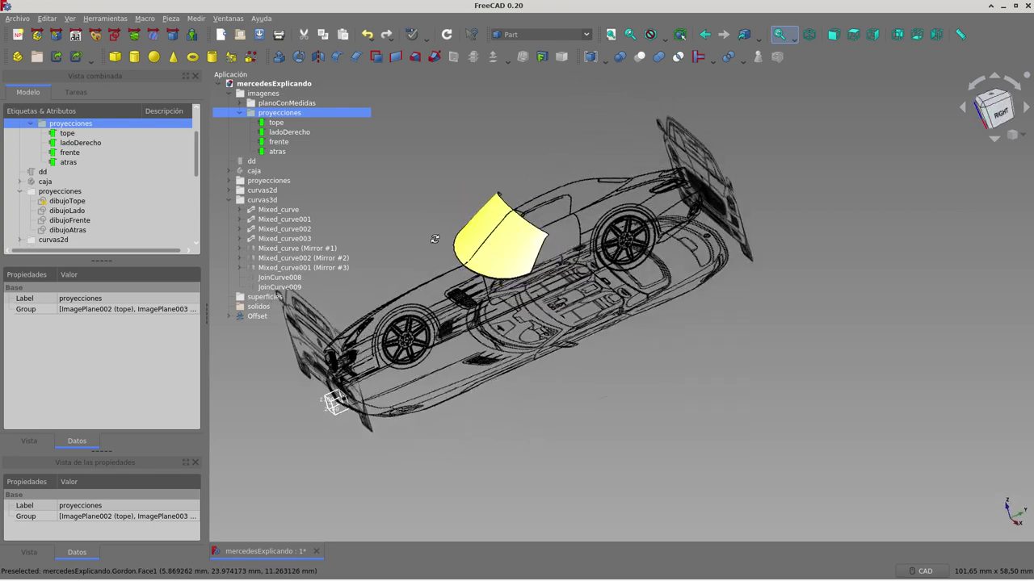
scroll(517, 210, down, 5)
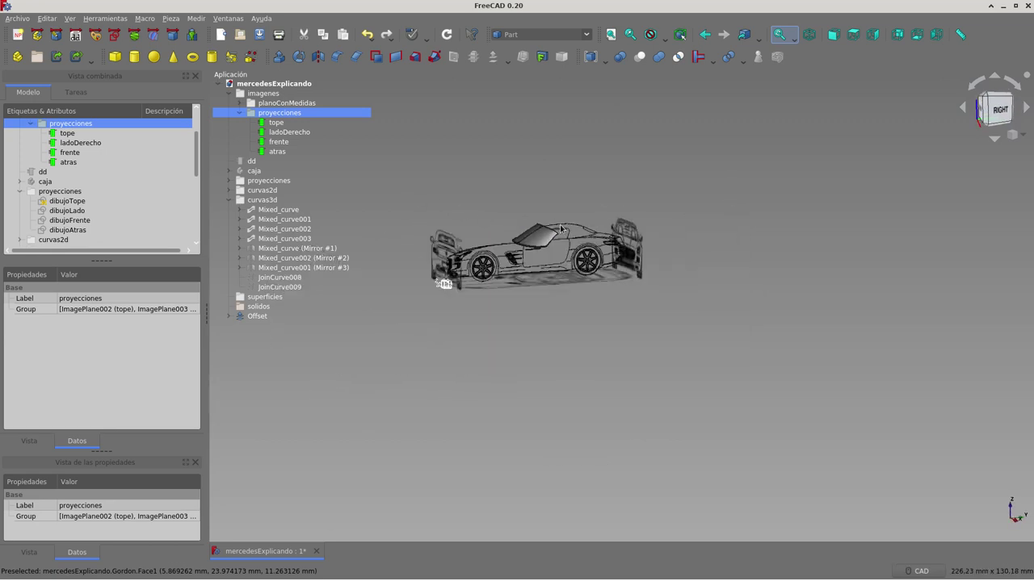
scroll(512, 246, up, 8)
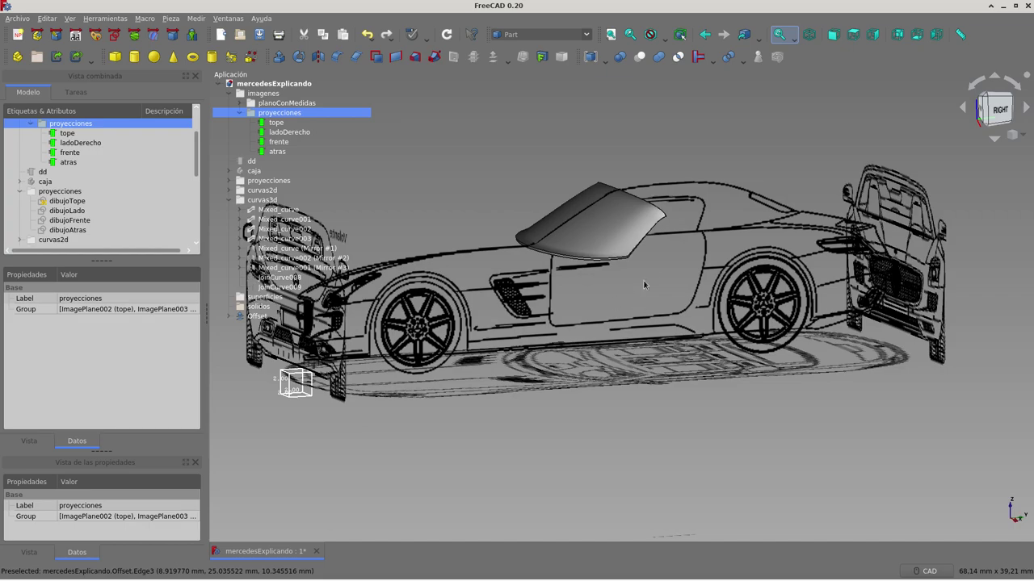
Step: Check the car's top against the standard right view, then collapse the proyecciones group
mouse_move(654, 272)
middle_down()
mouse_move(627, 315)
mouse_move(607, 383)
mouse_move(637, 387)
mouse_move(628, 387)
mouse_move(606, 325)
mouse_move(612, 213)
middle_up()
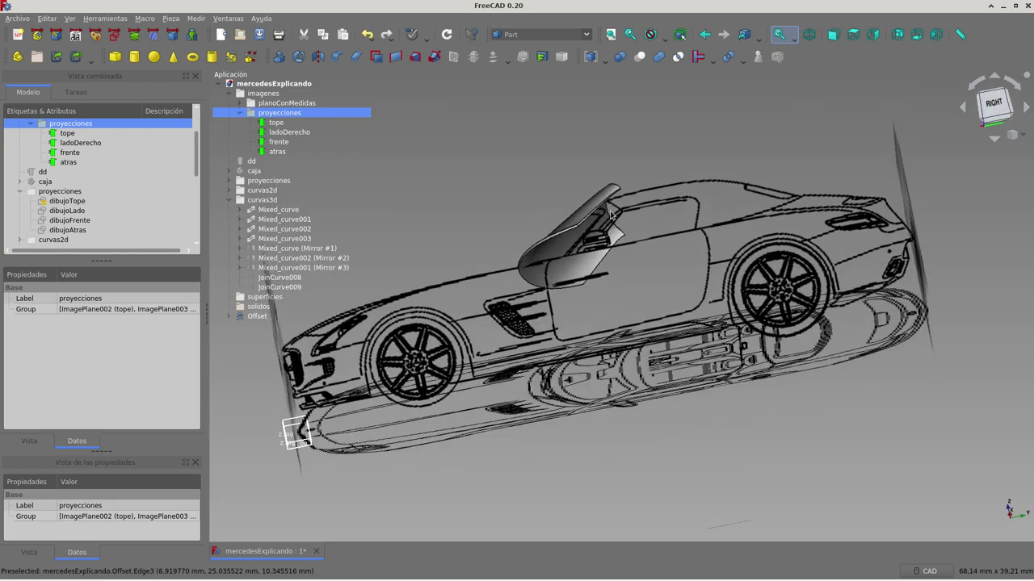
mouse_move(491, 240)
middle_down()
mouse_move(541, 216)
mouse_move(675, 277)
middle_up()
key(3)
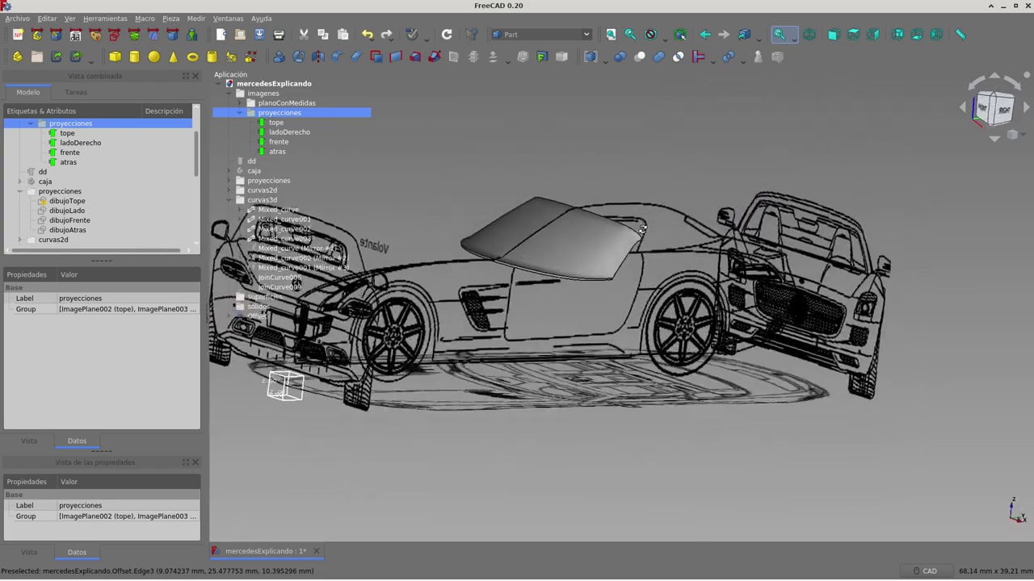
middle_drag(683, 224, 657, 280)
key(3)
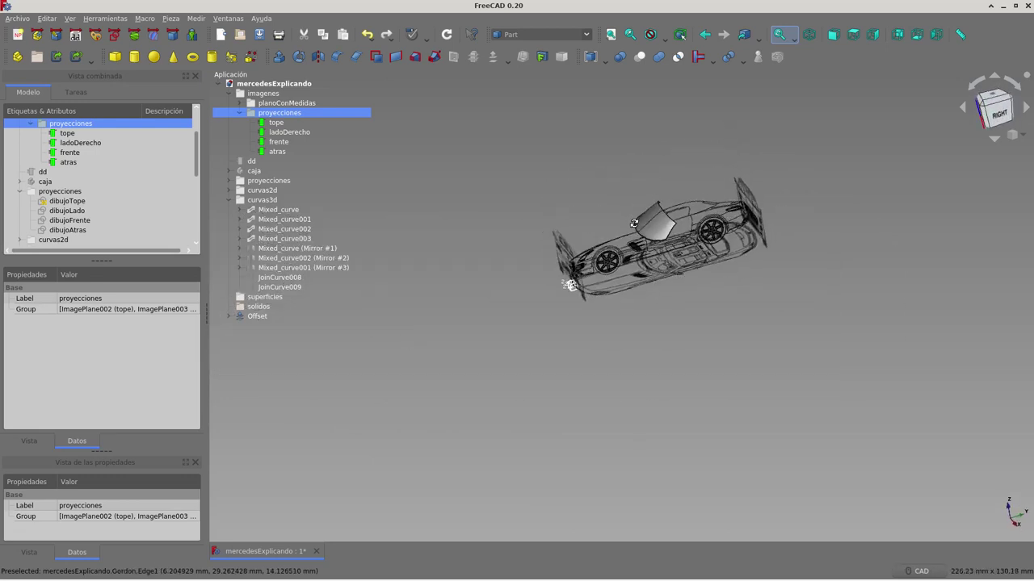
click(241, 113)
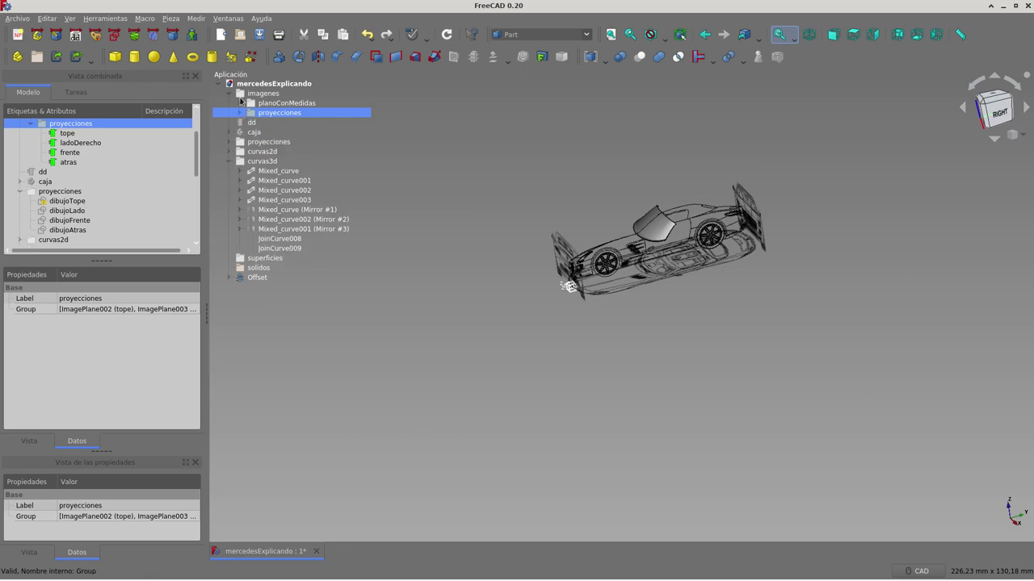
Step: Go fullscreen and view the windshield surface from the car's front-side
key(F11)
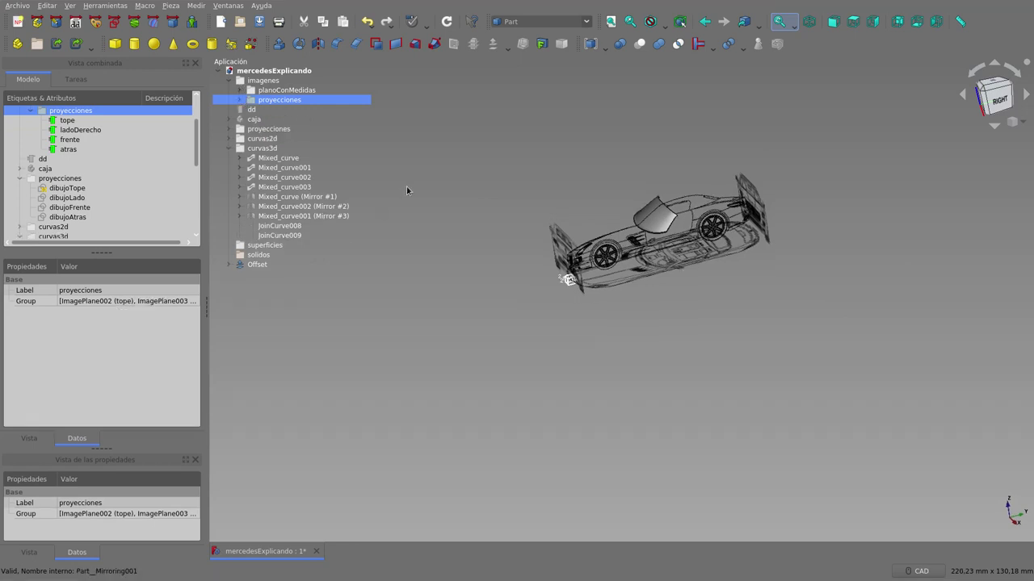
scroll(590, 327, up, 4)
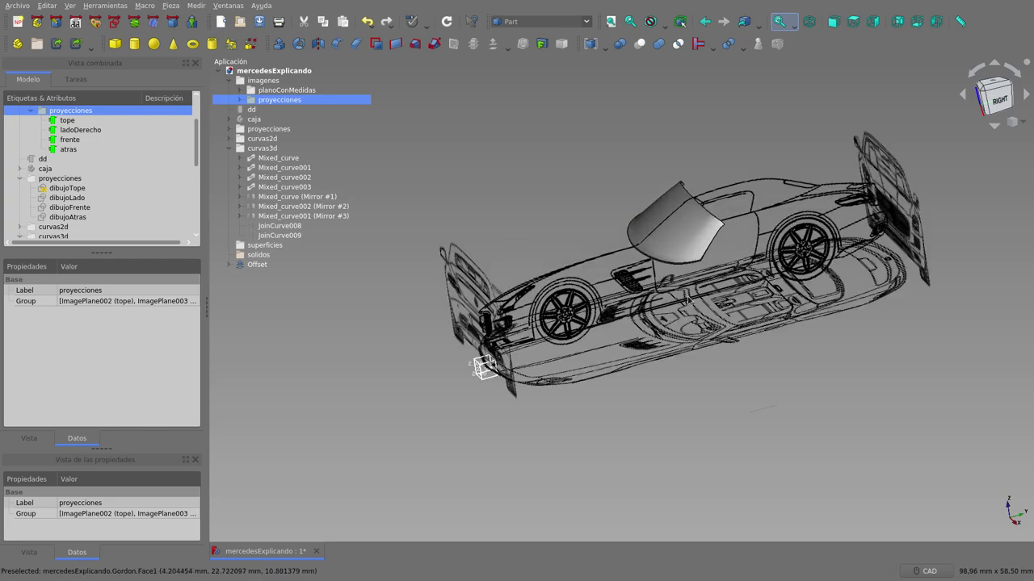
mouse_move(589, 327)
middle_down()
mouse_move(527, 311)
mouse_move(723, 257)
mouse_move(501, 322)
mouse_move(503, 279)
mouse_move(740, 301)
mouse_move(722, 336)
middle_up()
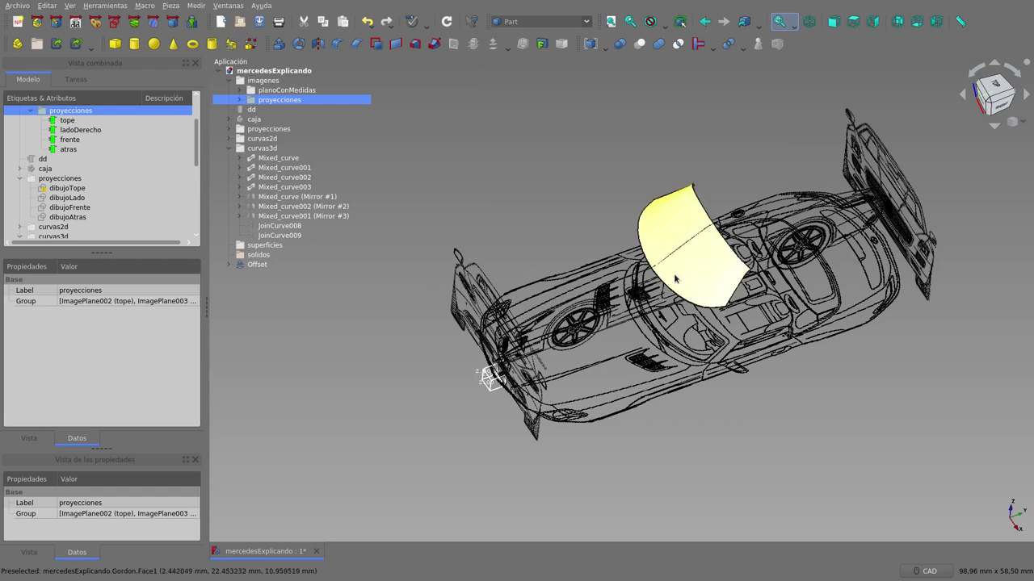
scroll(675, 279, up, 4)
scroll(680, 278, down, 3)
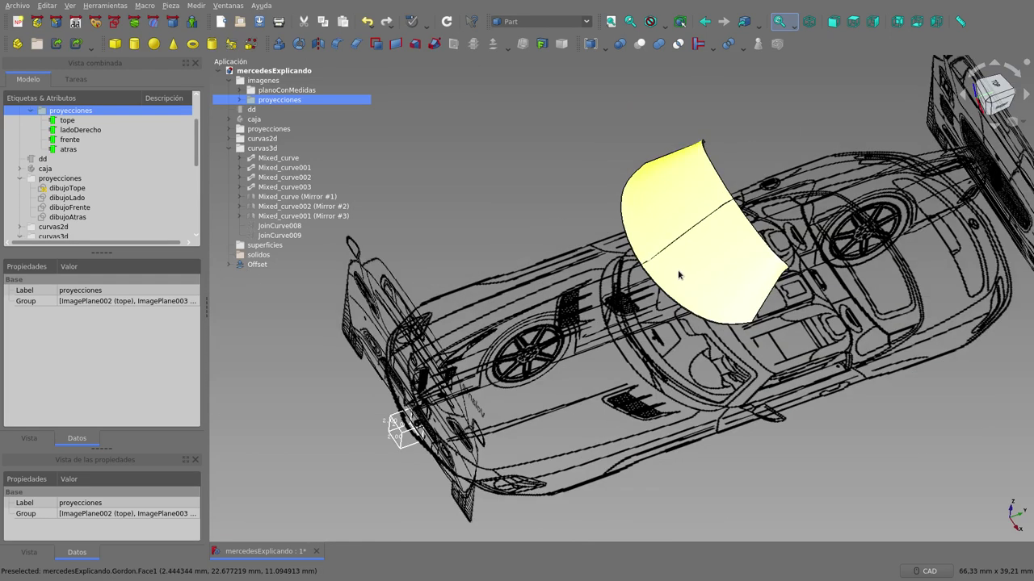
Step: Inspect the surface's fit from the right side, a low angle and the front view
mouse_move(679, 279)
middle_down()
mouse_move(648, 186)
mouse_move(704, 221)
mouse_move(722, 247)
mouse_move(743, 238)
middle_up()
scroll(749, 212, up, 2)
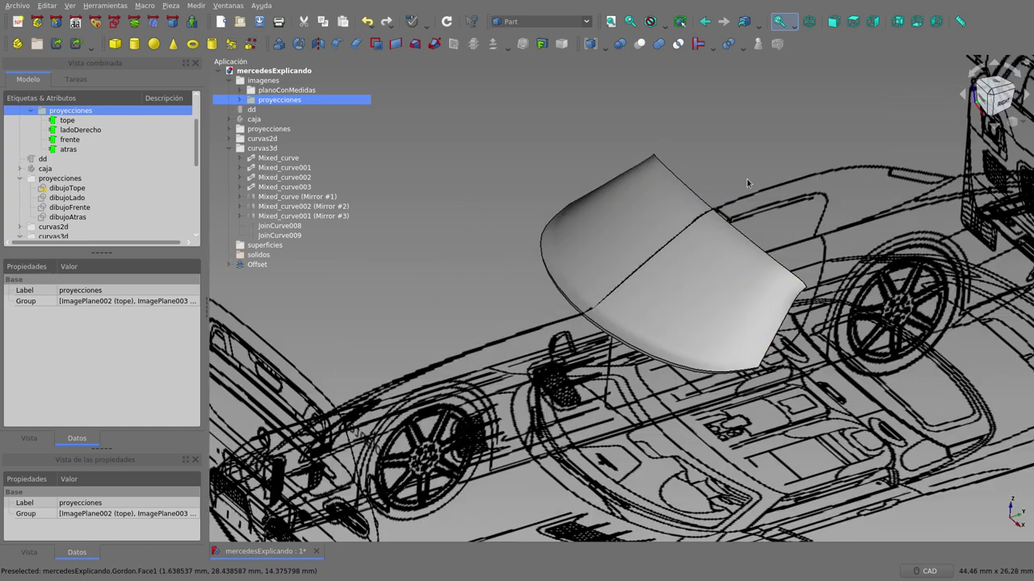
middle_drag(749, 181, 728, 170)
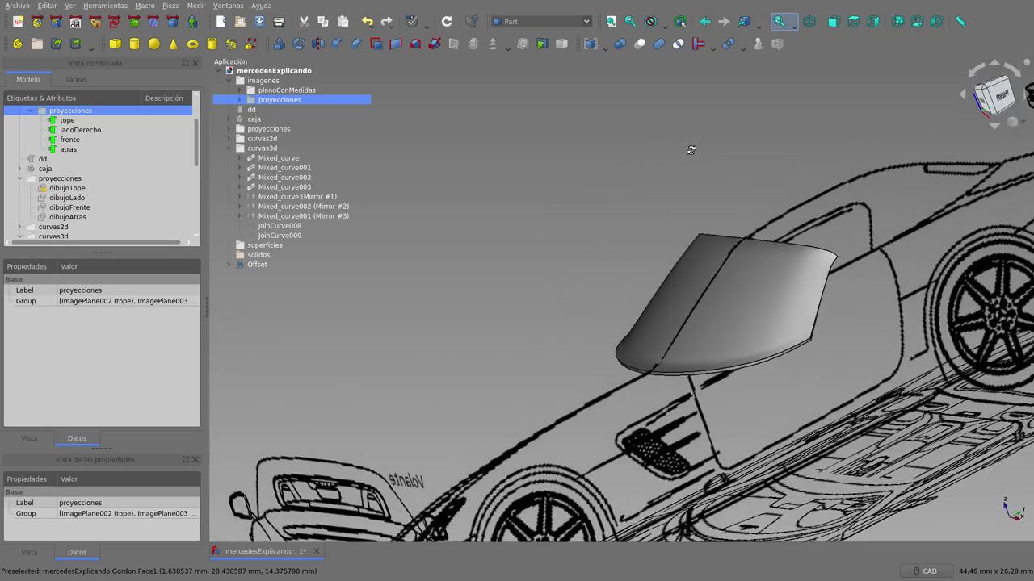
scroll(731, 170, down, 5)
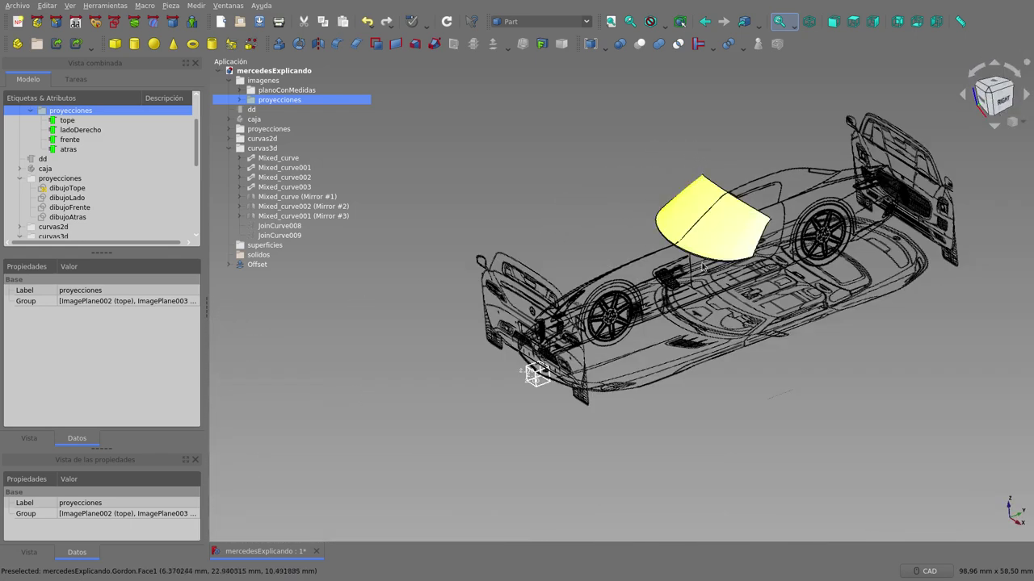
middle_drag(730, 210, 744, 332)
key(1)
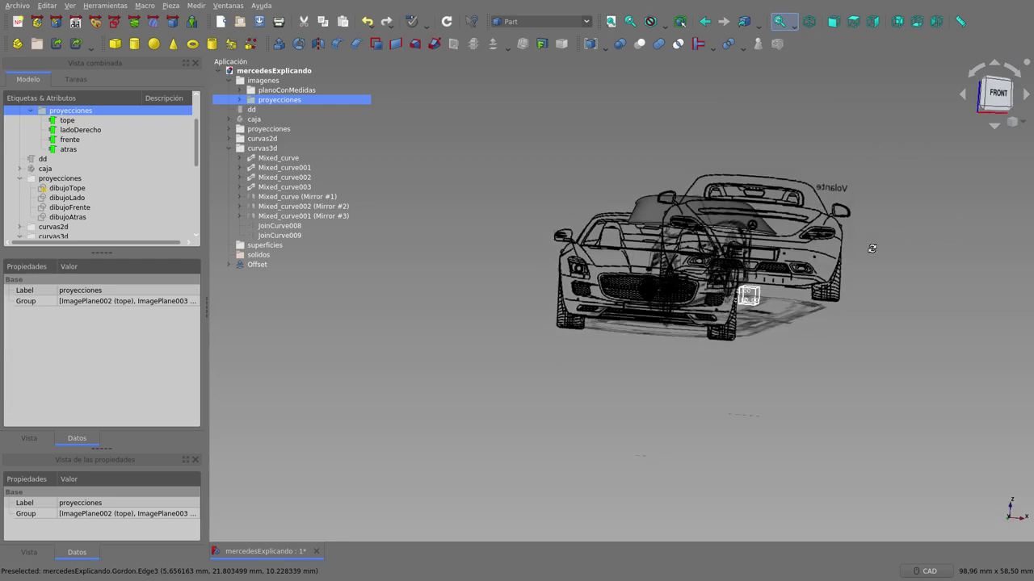
middle_drag(838, 258, 605, 226)
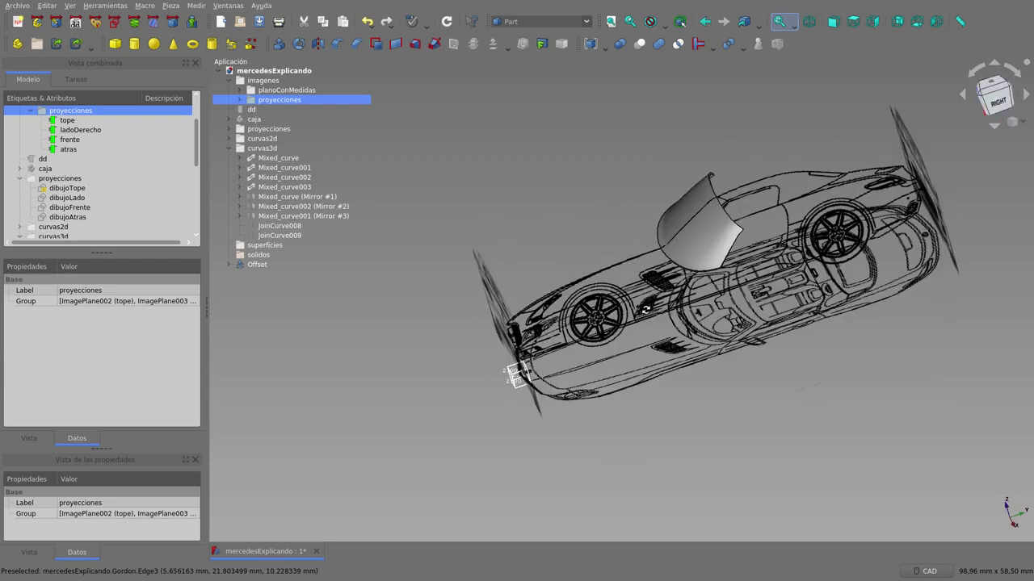
middle_drag(606, 226, 649, 319)
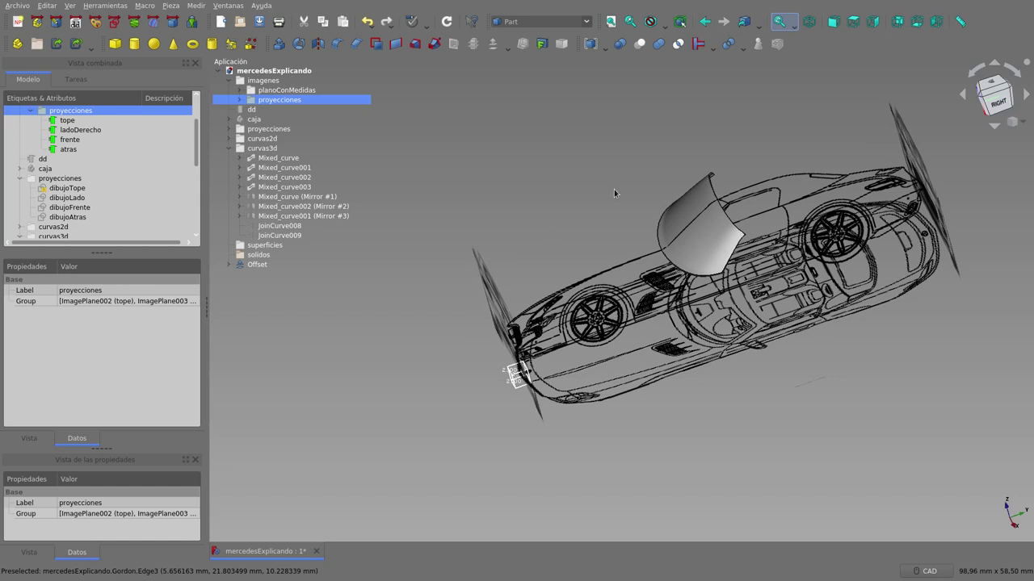
scroll(751, 163, up, 2)
scroll(745, 168, up, 2)
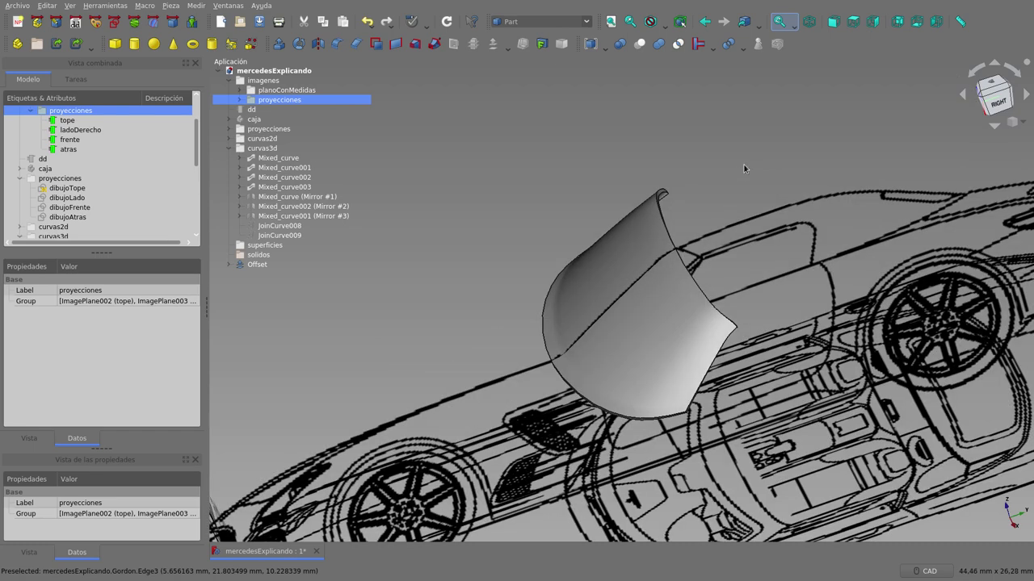
scroll(648, 294, down, 2)
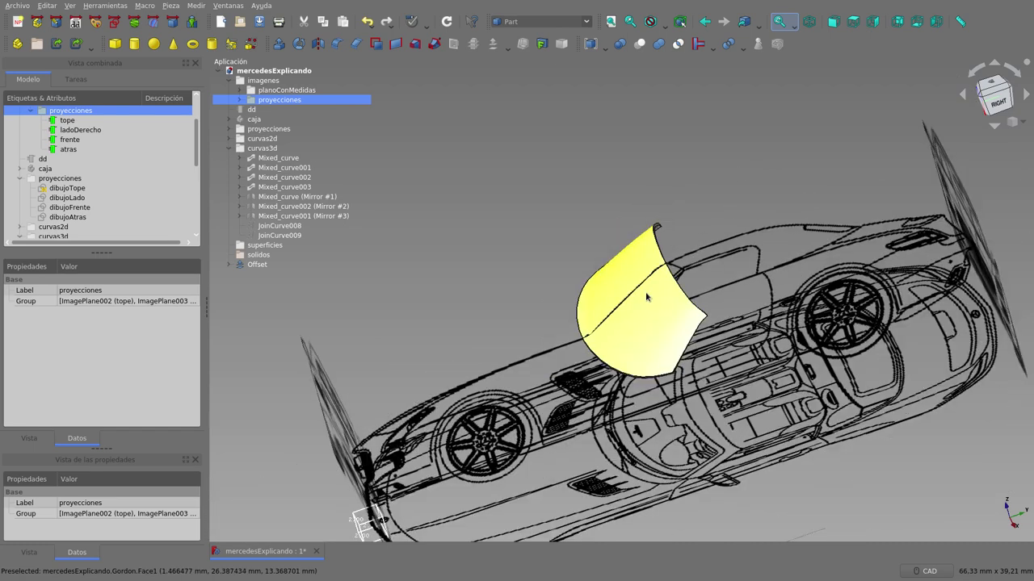
scroll(645, 307, down, 2)
key(0)
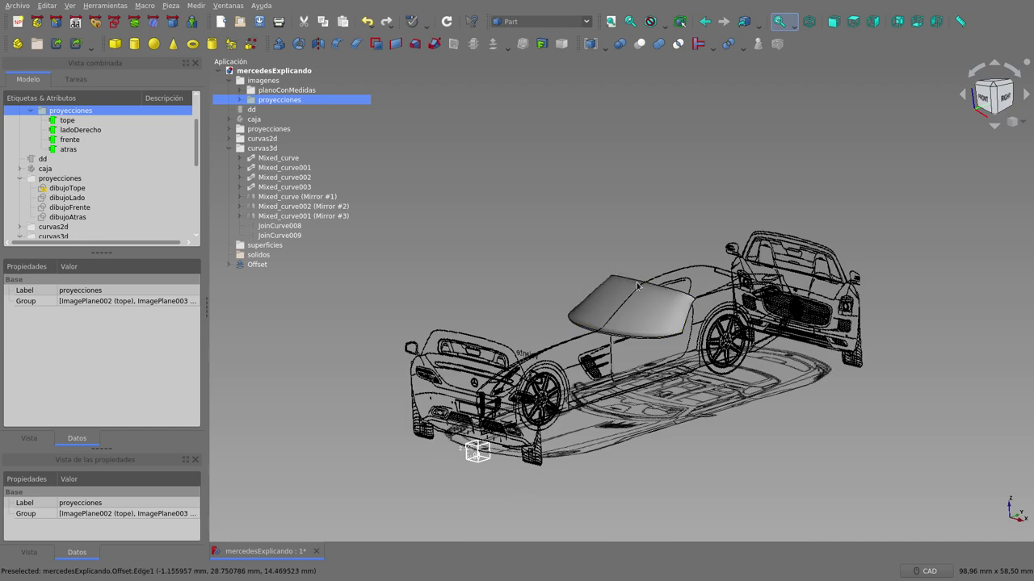
scroll(662, 289, up, 2)
scroll(636, 322, up, 2)
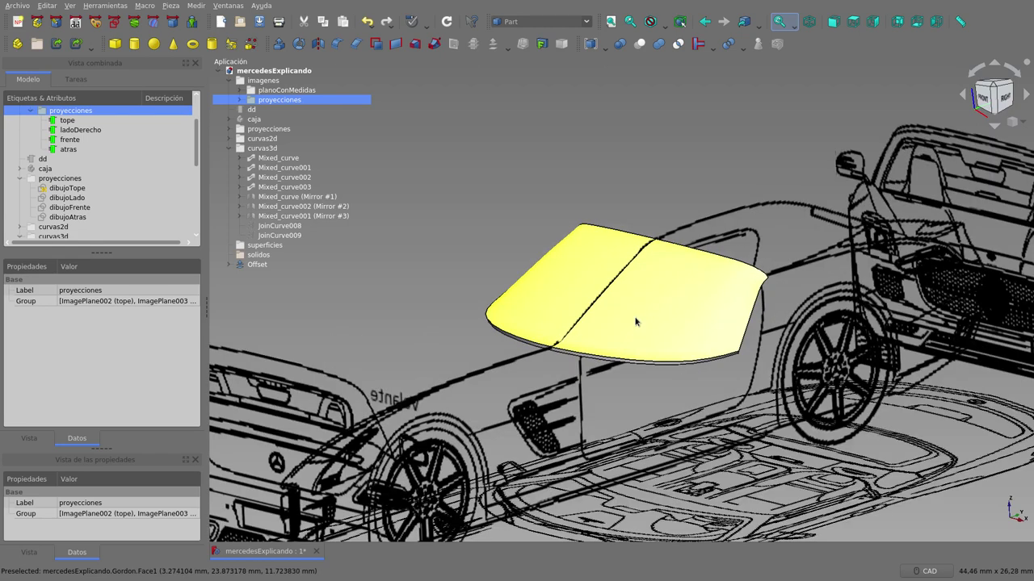
scroll(635, 322, down, 4)
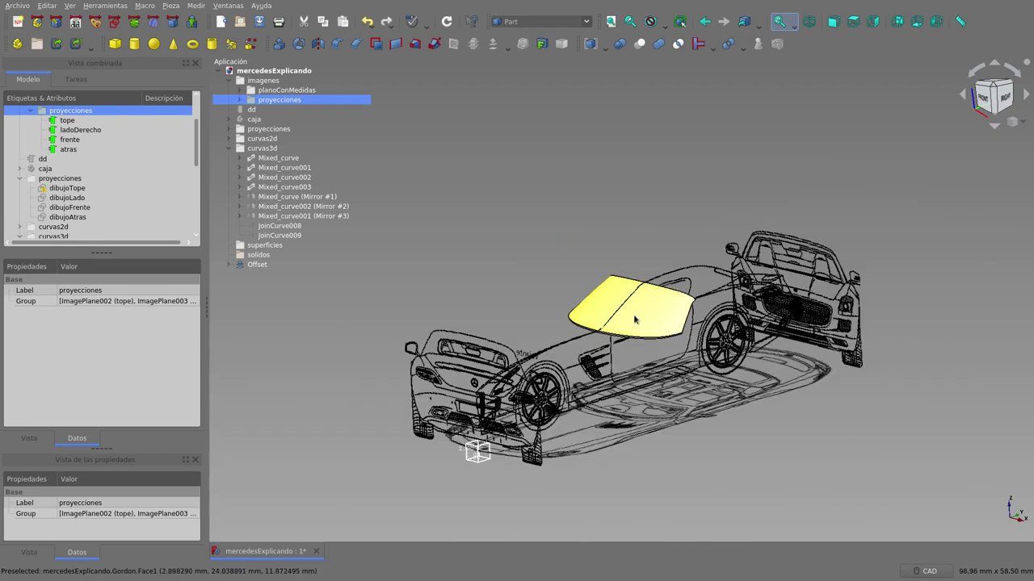